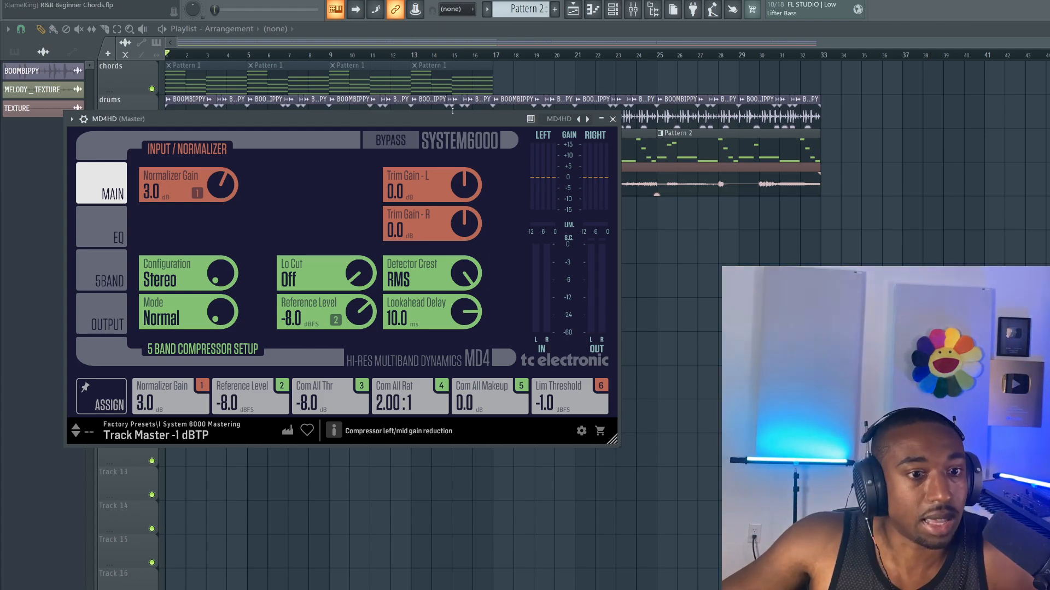
Play the arrangement with the mixer open to compare the master with and without MD4HD, keeping the plugin window in view.
drag(443, 118, 474, 125)
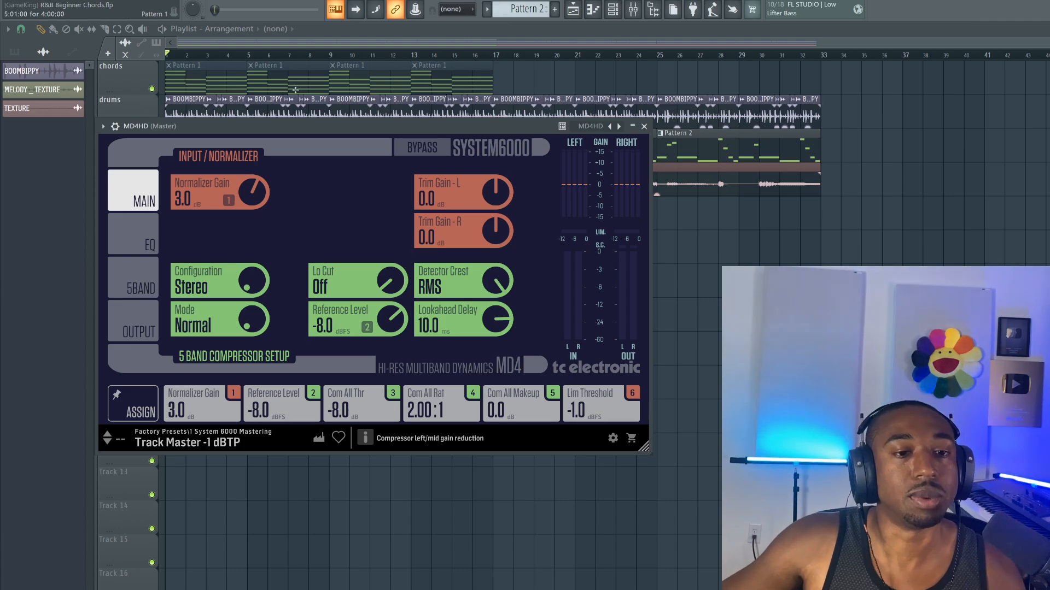
drag(350, 126, 343, 172)
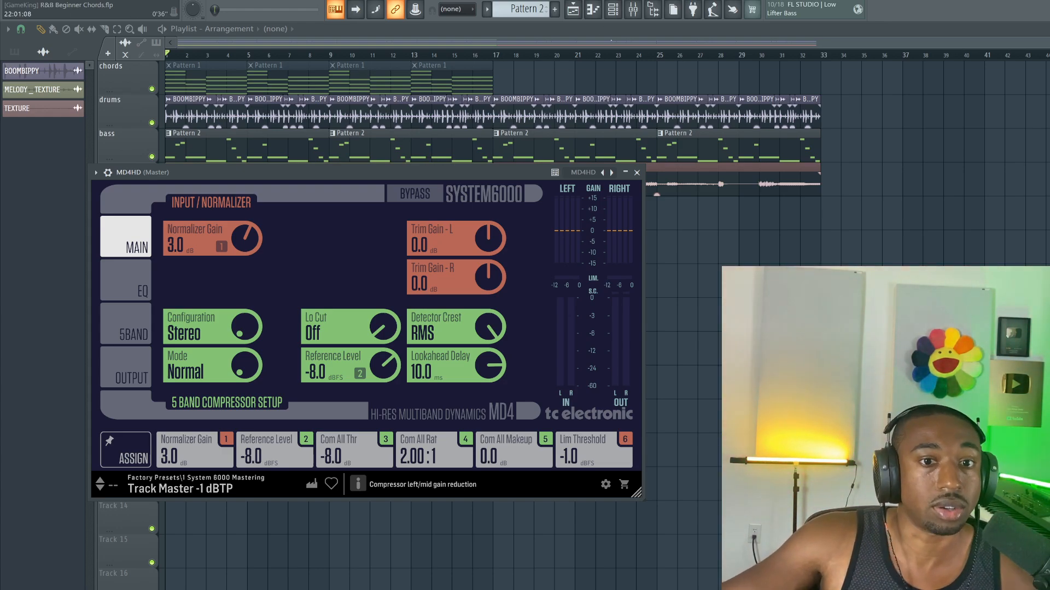
click(634, 12)
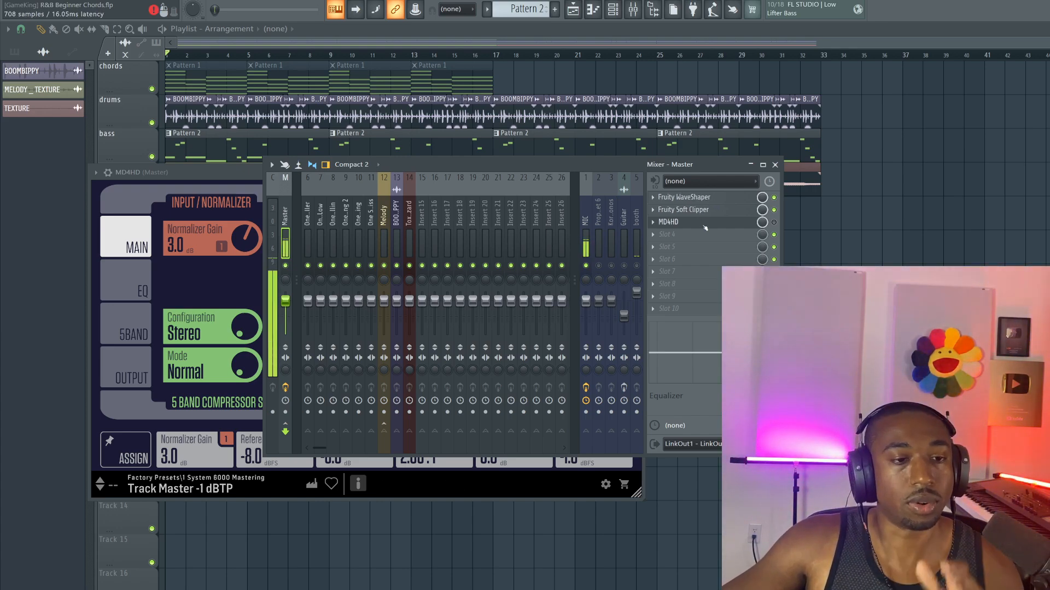
key(space)
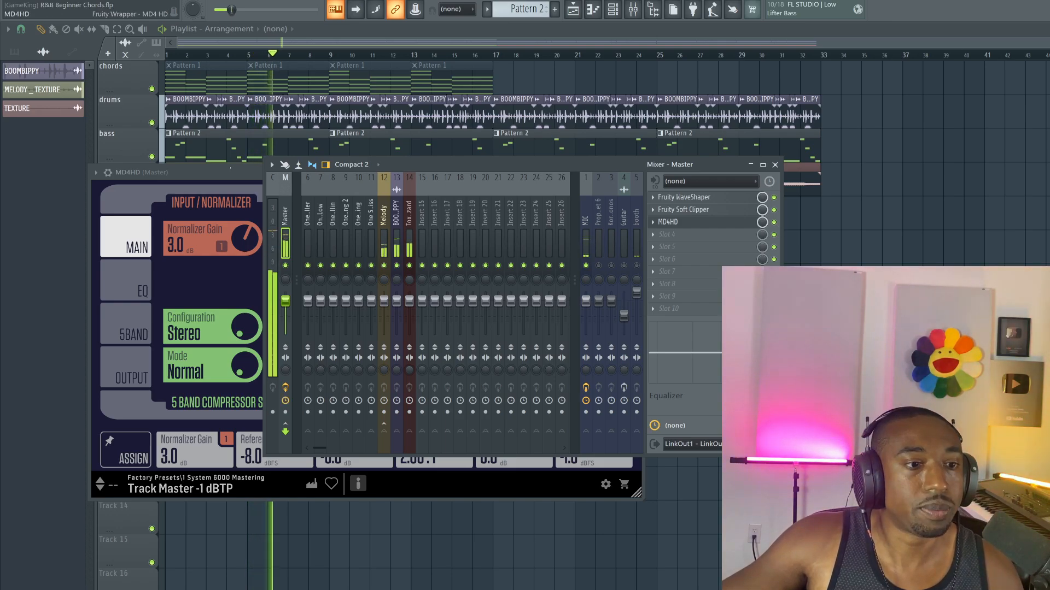
drag(228, 170, 313, 136)
key(space)
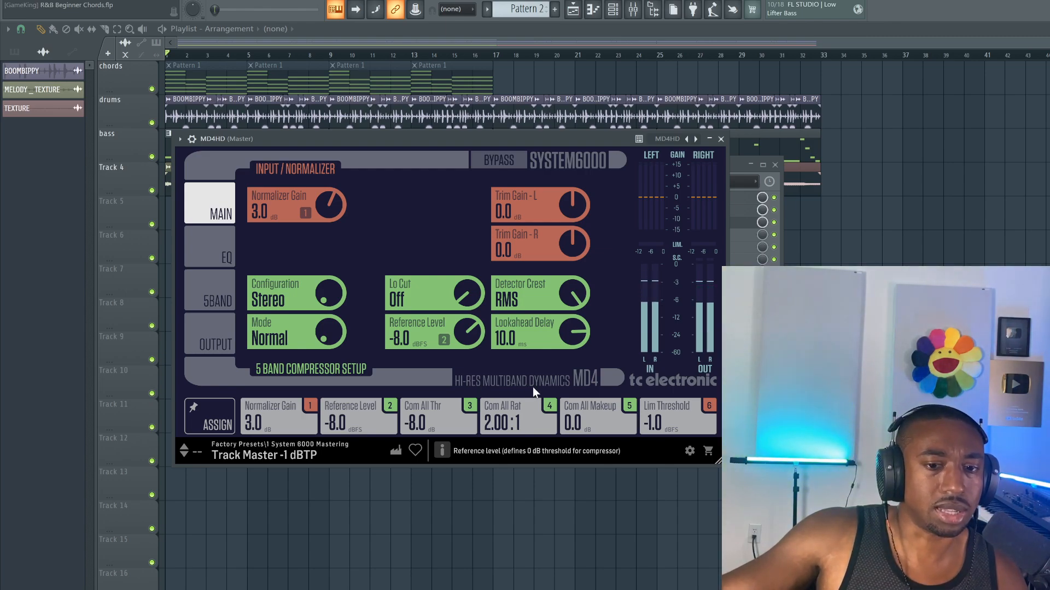
click(776, 165)
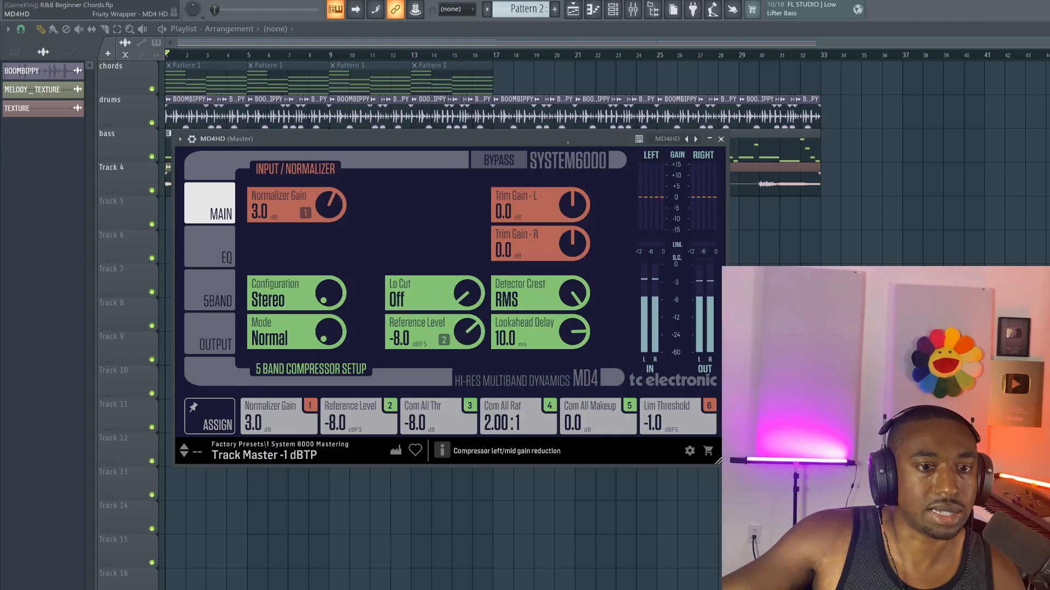
drag(567, 143, 446, 134)
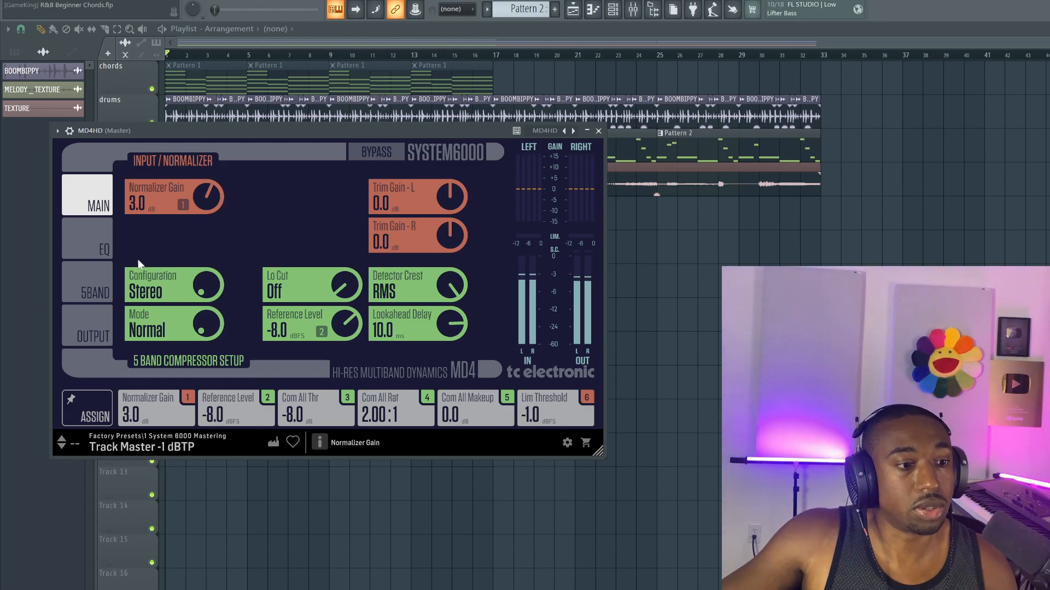
Set the overall threshold of MD4HD's 5 Band compressor to -11.0 dB while the song plays.
click(101, 281)
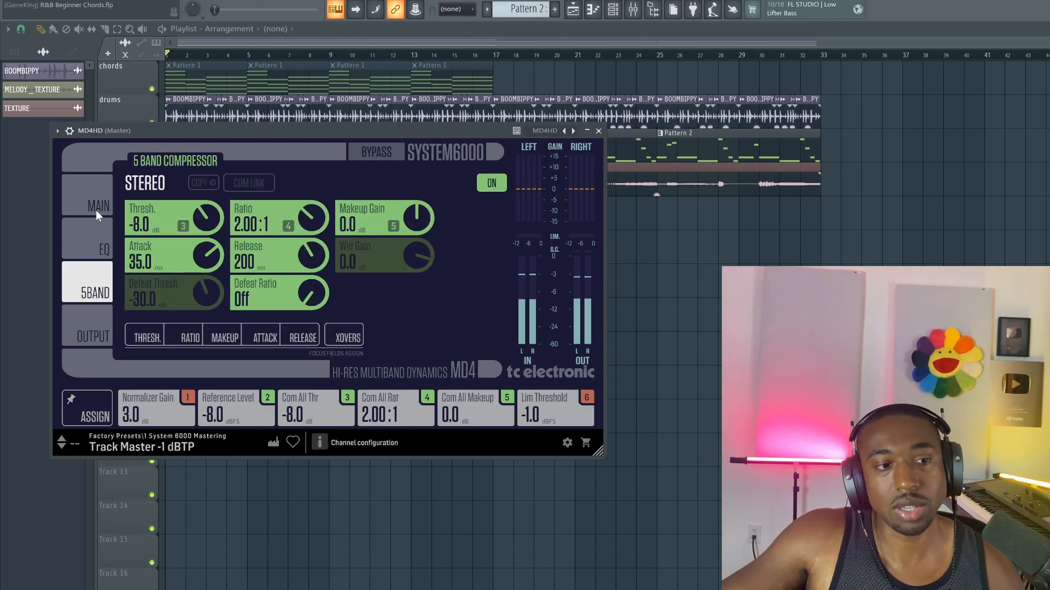
click(98, 216)
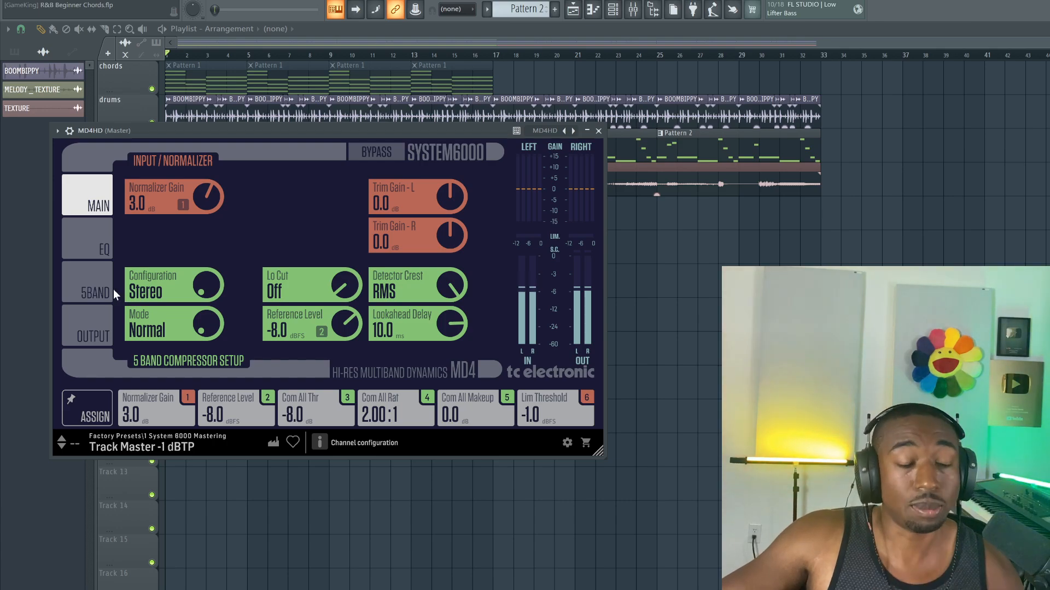
click(99, 278)
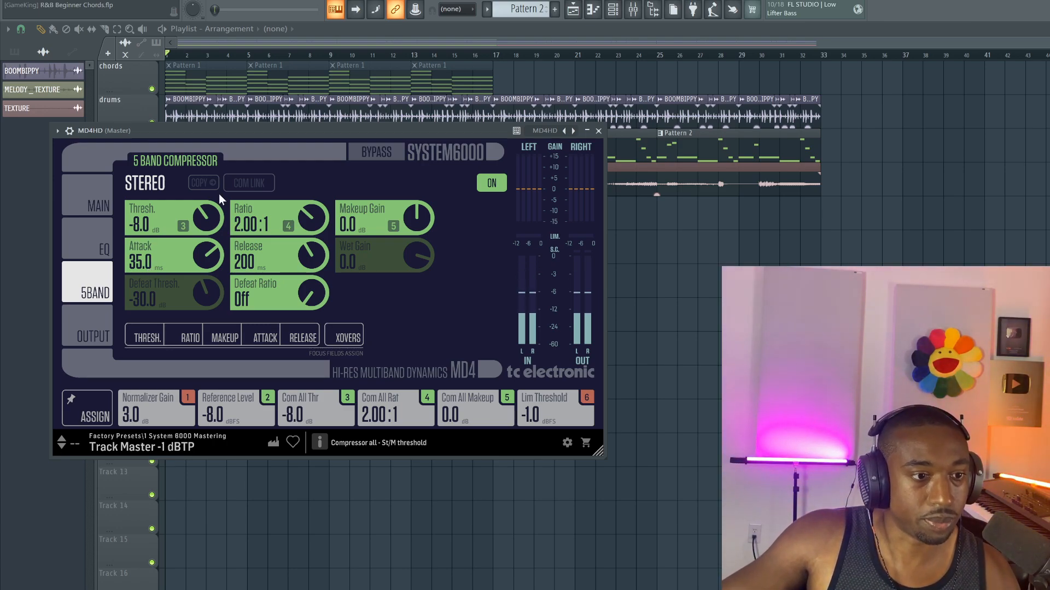
key(space)
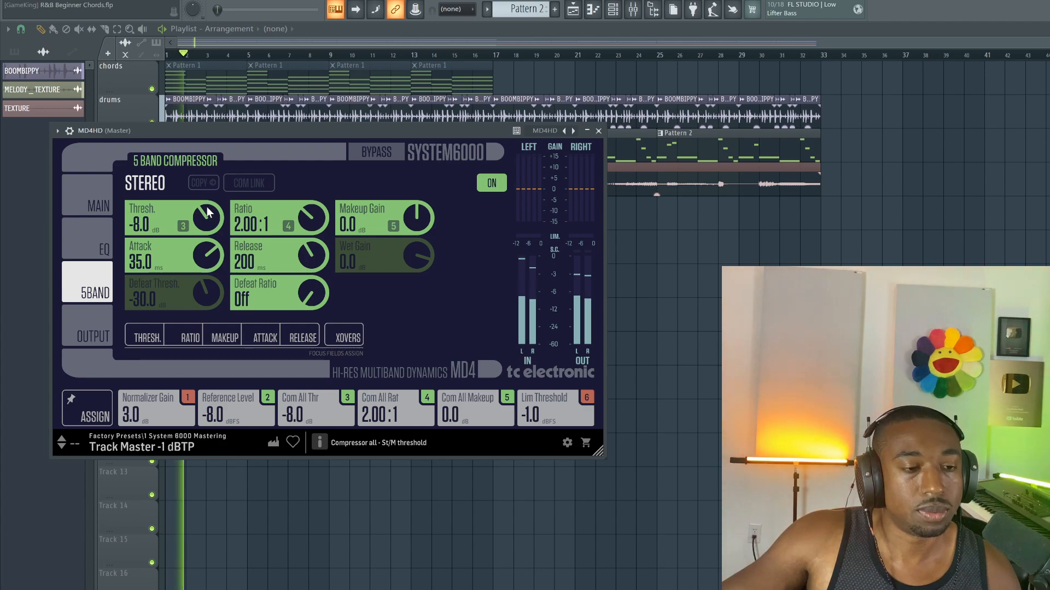
drag(207, 207, 204, 226)
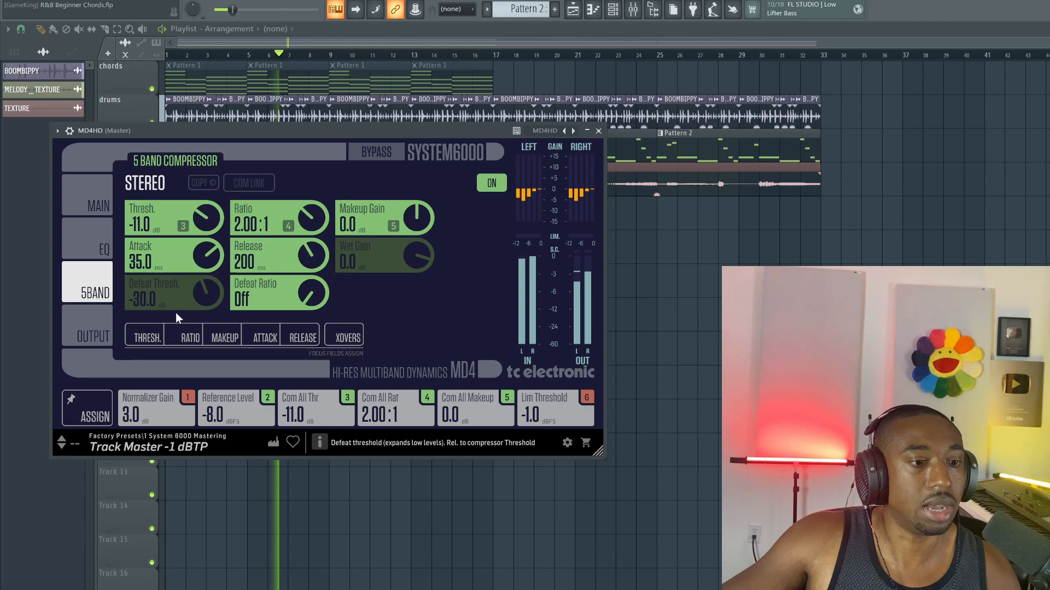
key(space)
Assign the band thresholds to the focus fields and set the Lo and LoMi thresholds to -5.5 dB during playback.
click(155, 339)
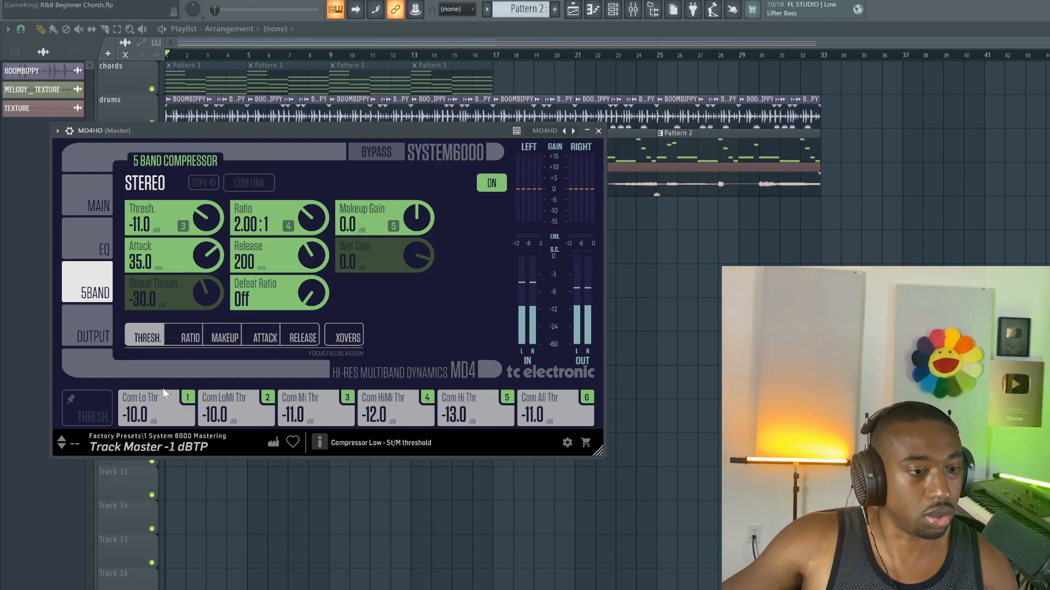
drag(156, 362, 164, 358)
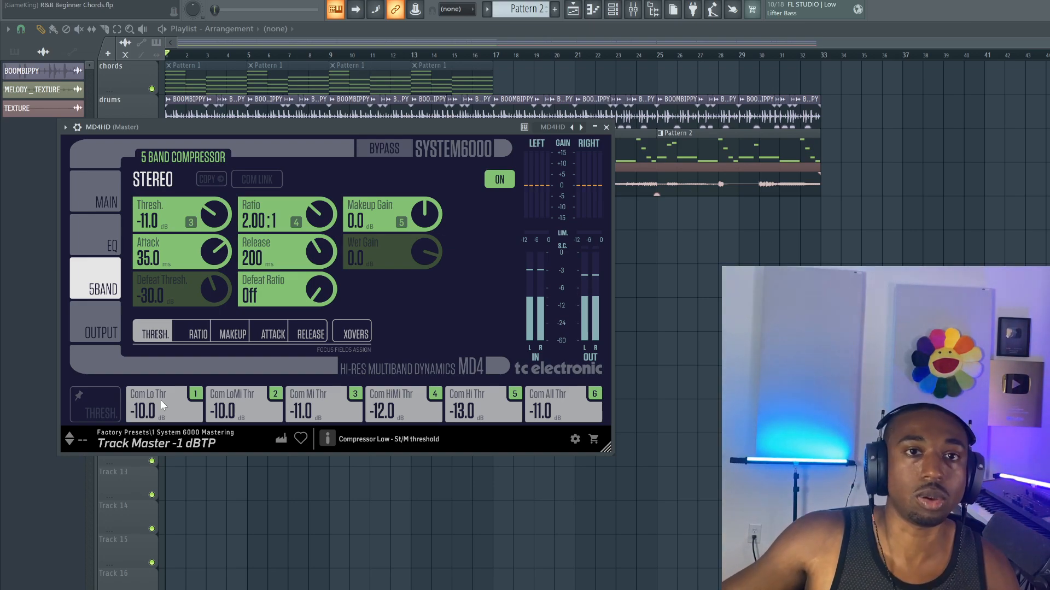
key(space)
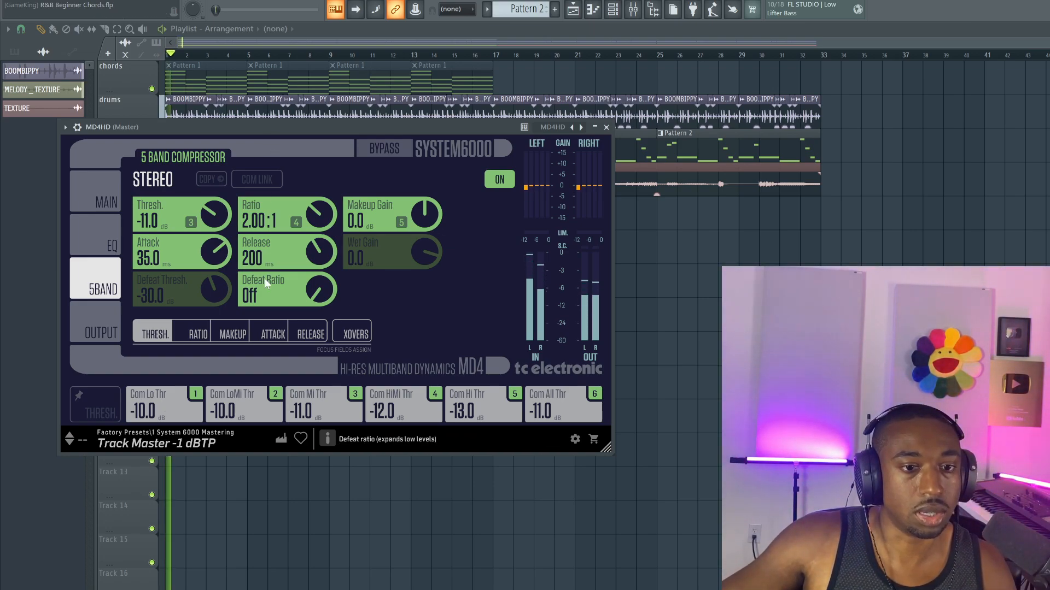
drag(161, 402, 152, 389)
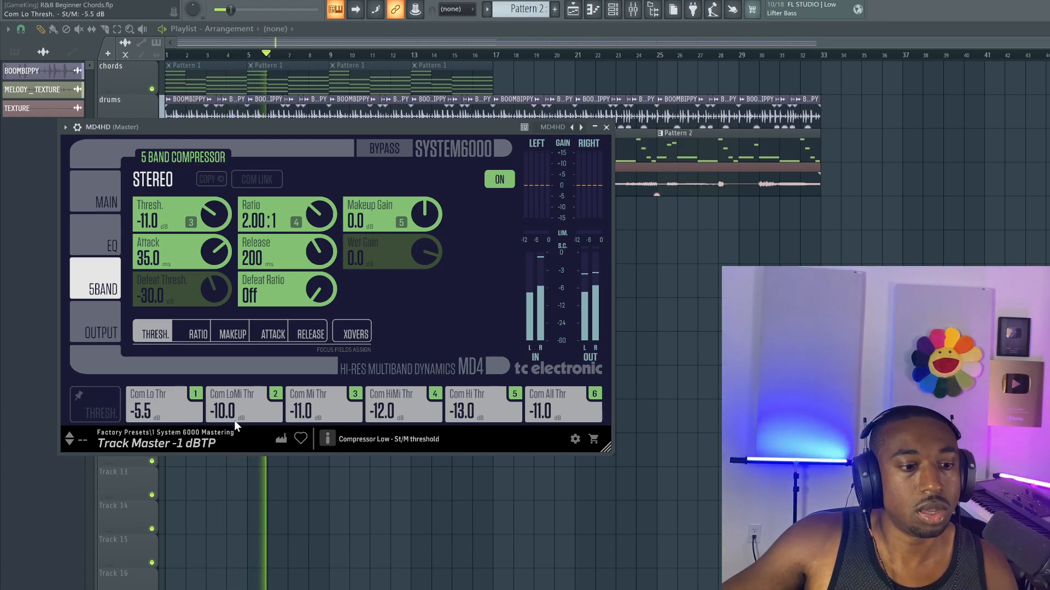
drag(234, 419, 234, 396)
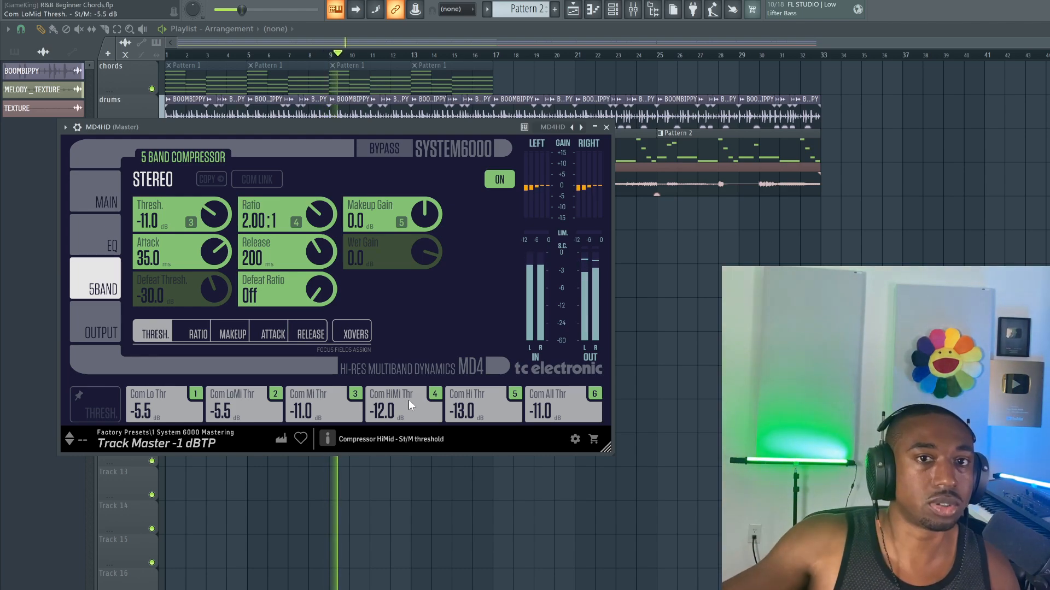
Set the compressor's Hi threshold to -10.0 dB and its HiMi threshold to -16.5 dB during playback.
drag(478, 403, 477, 450)
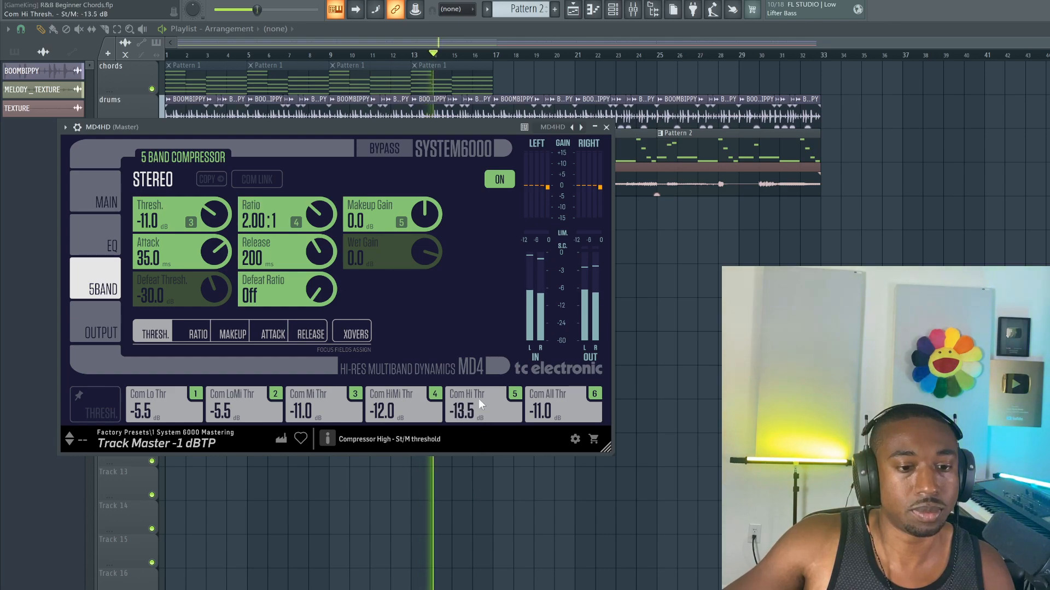
mouse_move(478, 399)
mouse_down()
mouse_move(477, 376)
mouse_move(477, 393)
mouse_up()
drag(417, 406, 412, 462)
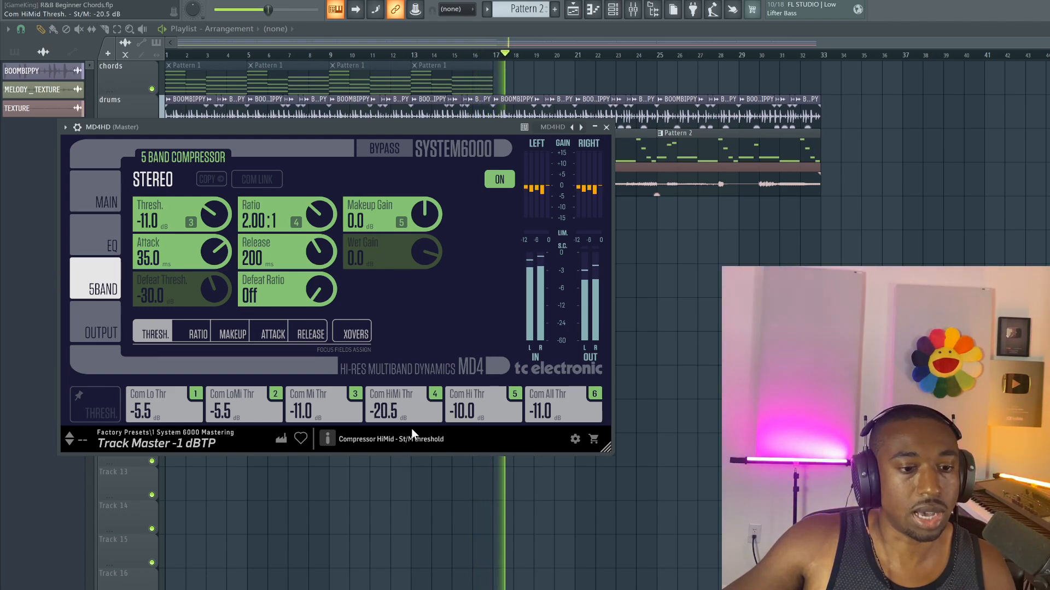
mouse_move(410, 418)
mouse_down()
mouse_move(405, 402)
mouse_move(405, 429)
mouse_up()
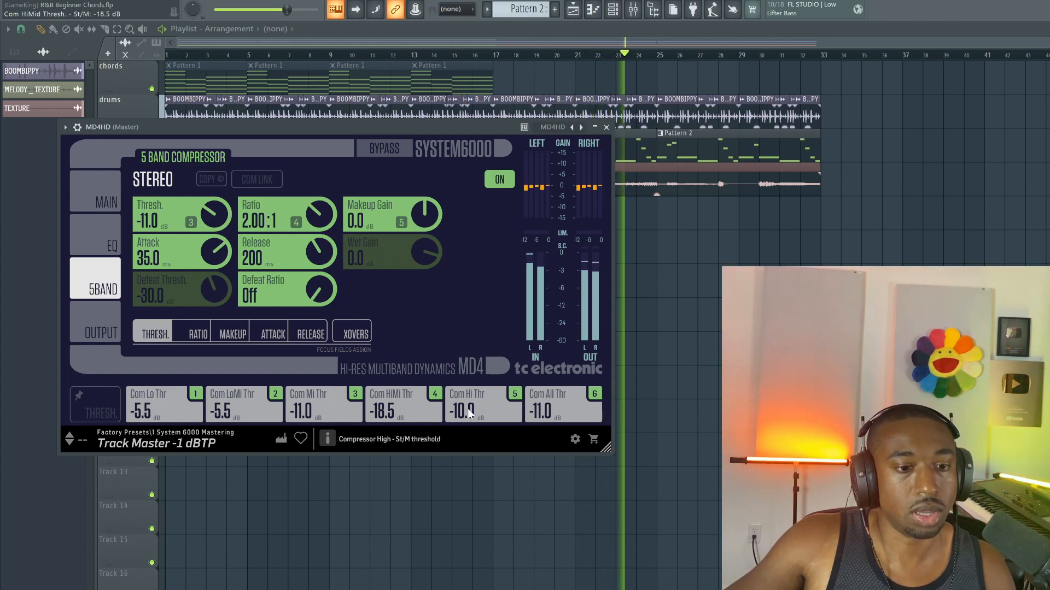
drag(399, 402, 400, 397)
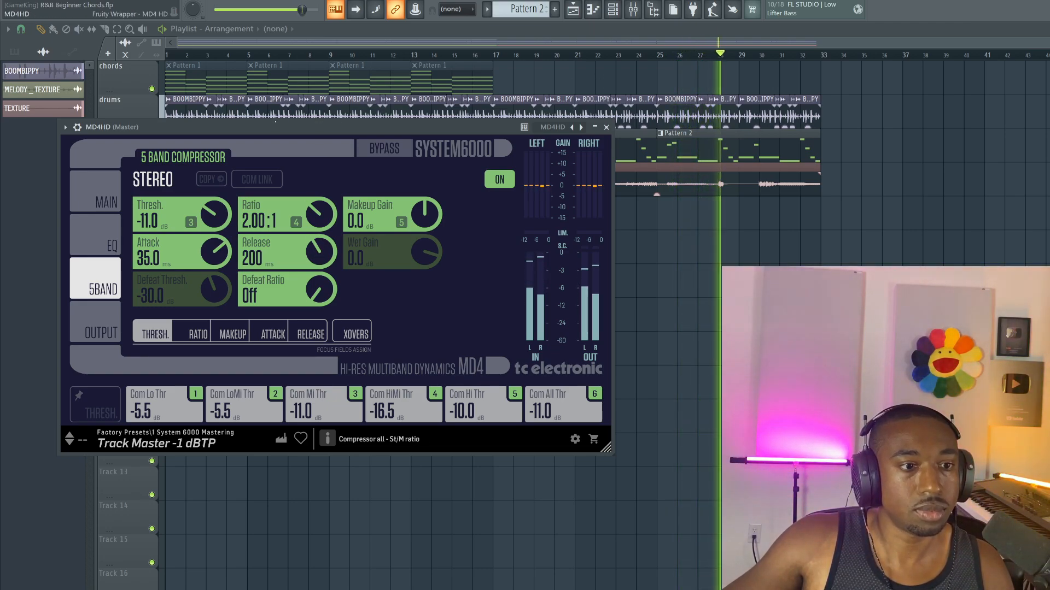
Audition the compressed master with the mixer placed beside the plugin, and re-enable the MIC track when playback ends.
key(F9)
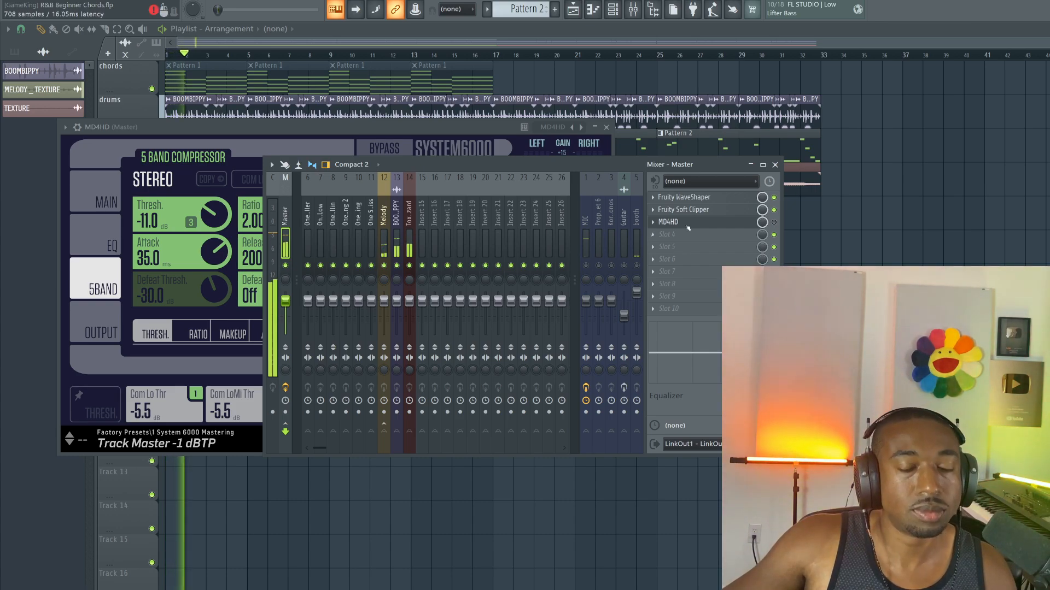
drag(611, 169, 965, 95)
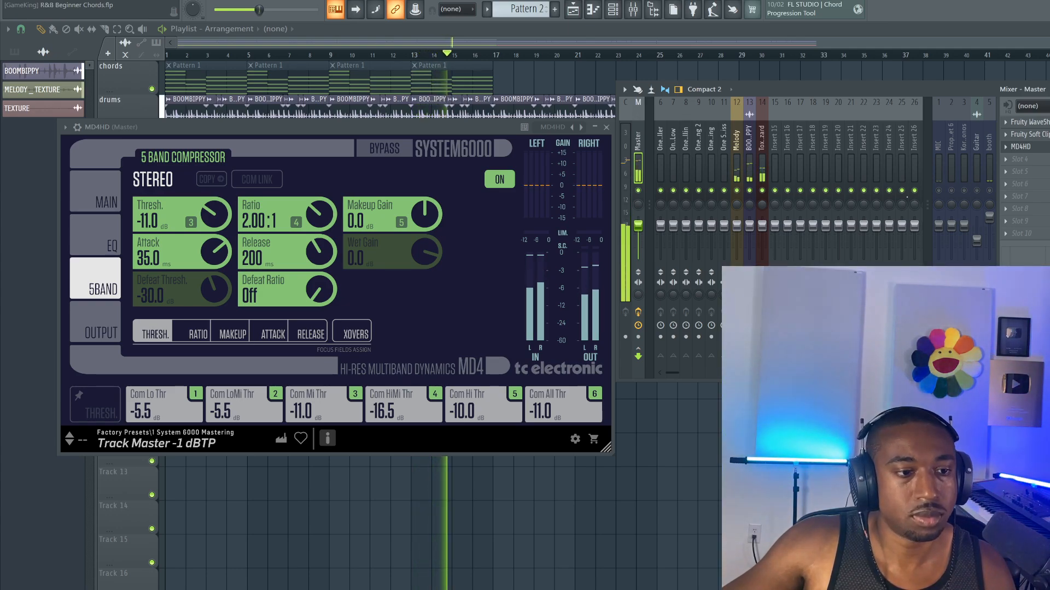
click(939, 192)
key(space)
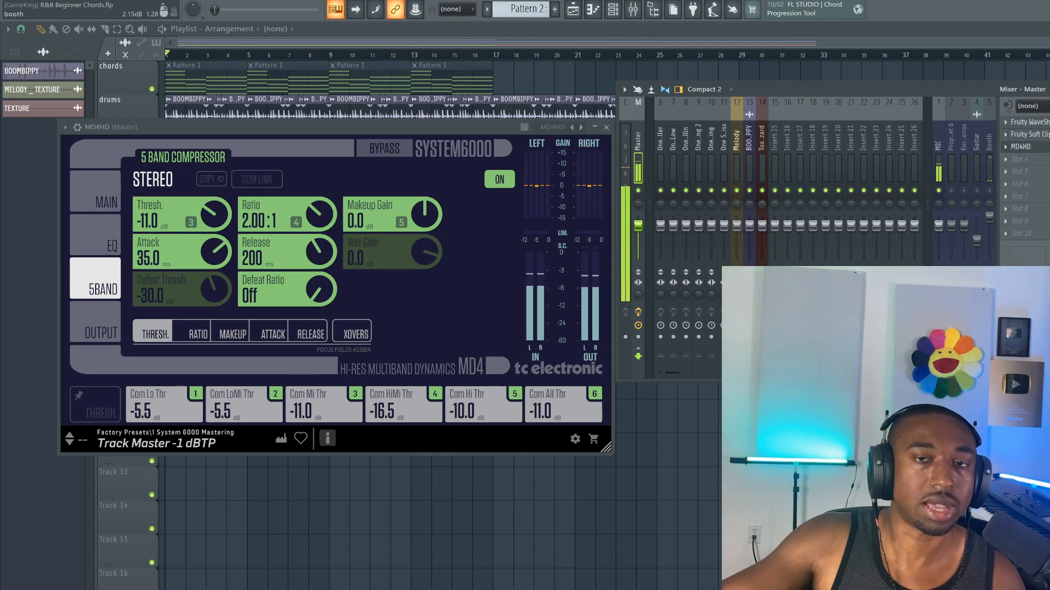
key(F9)
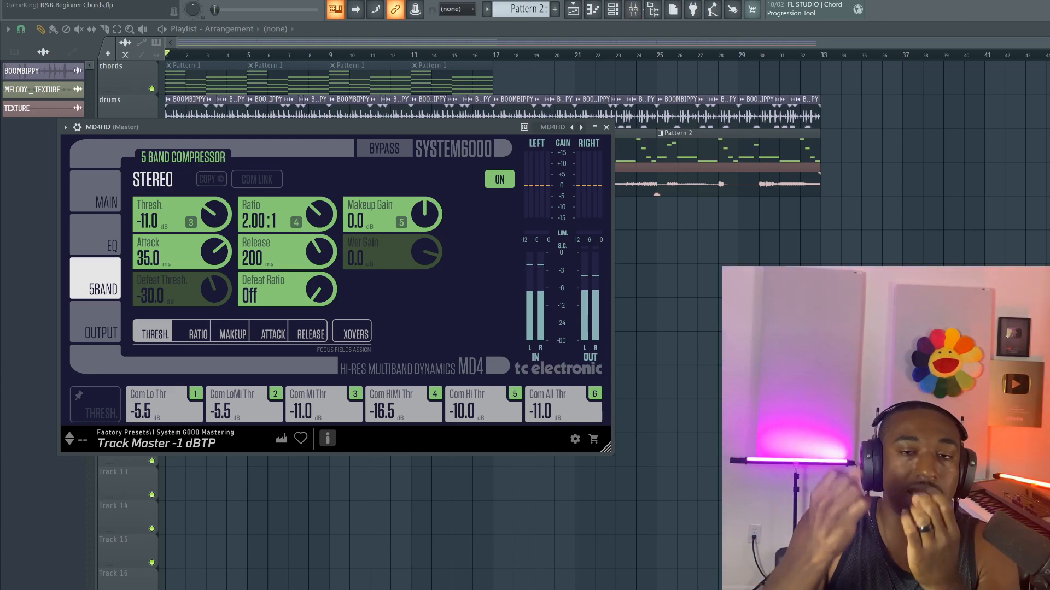
Play the song with the mixer showing and set the 5 Band compressor's Makeup Gain to -1.0 dB.
click(632, 10)
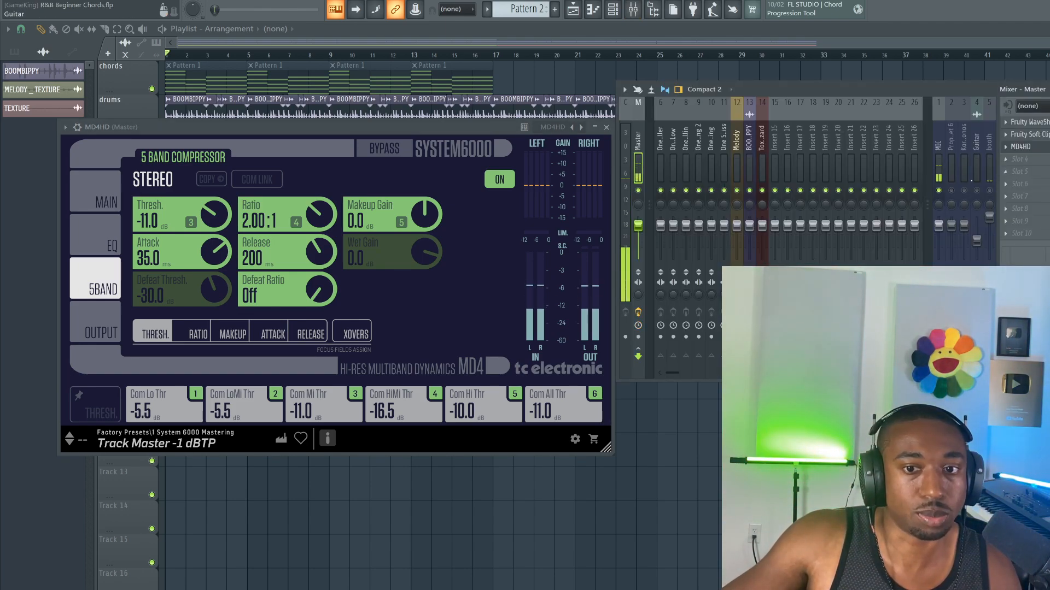
key(space)
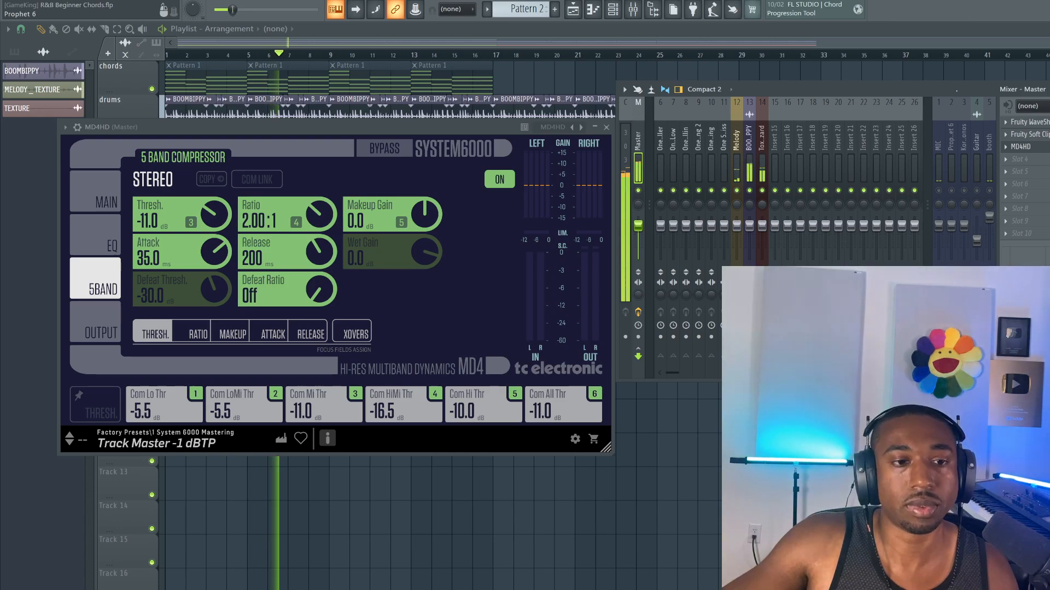
drag(477, 127, 453, 123)
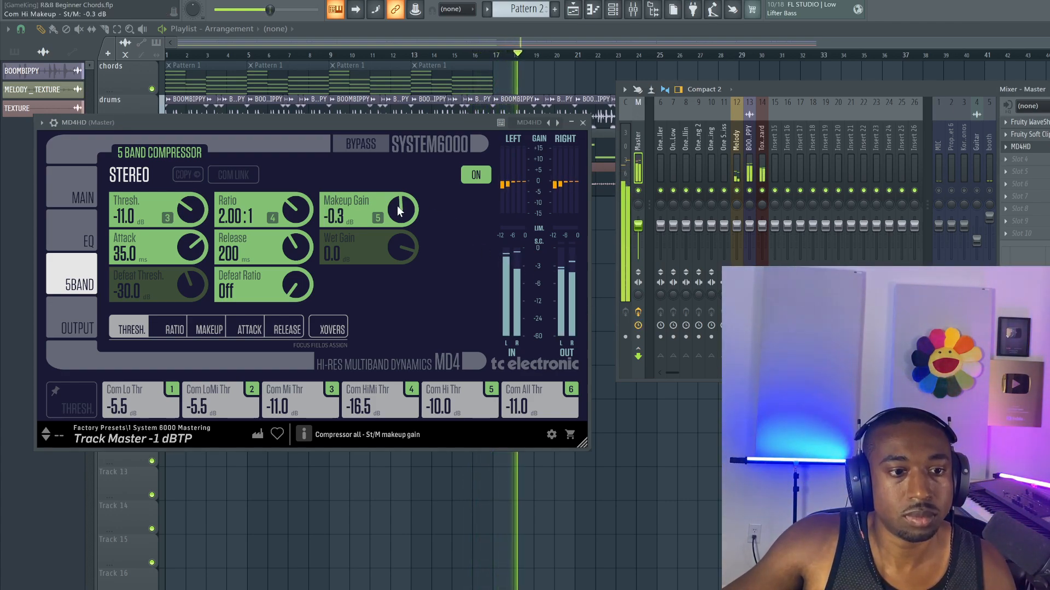
drag(397, 206, 396, 209)
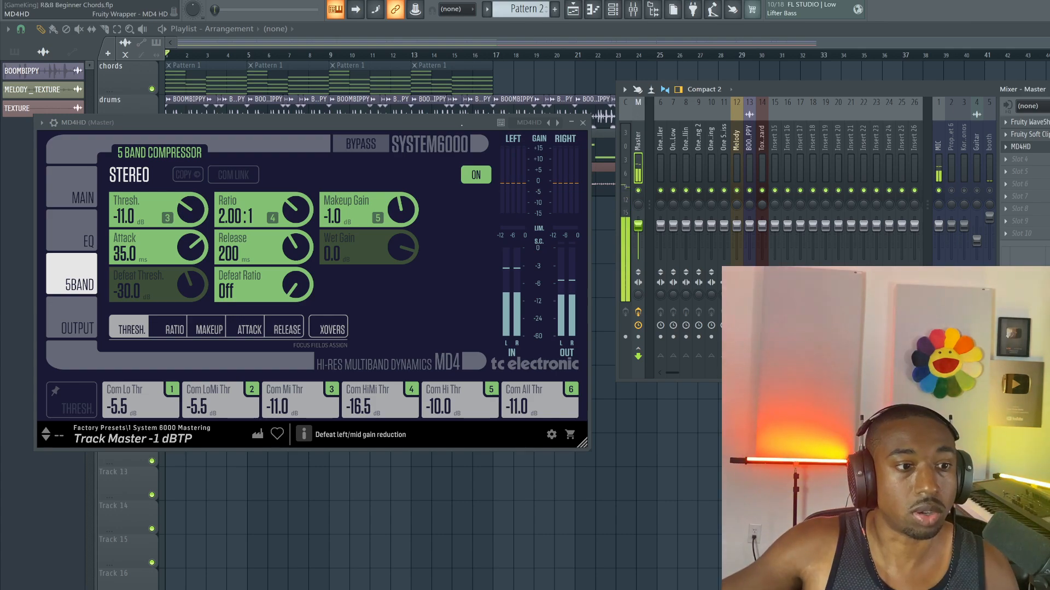
Set the 5 Band compressor's mode to Parallel and the Normalizer Gain to 0.9 dB while auditioning the song.
click(87, 197)
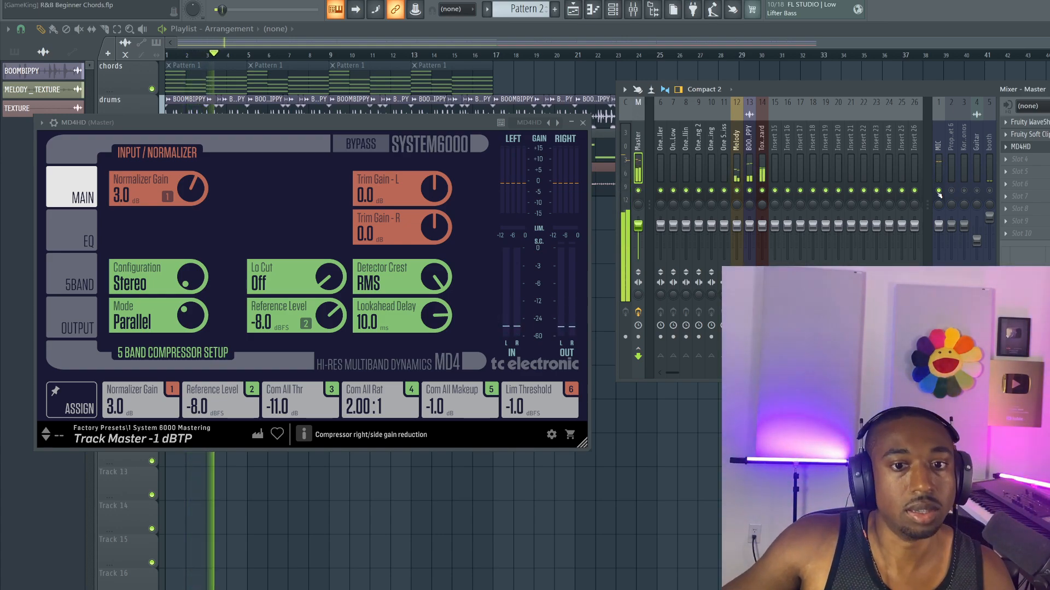
click(14, 8)
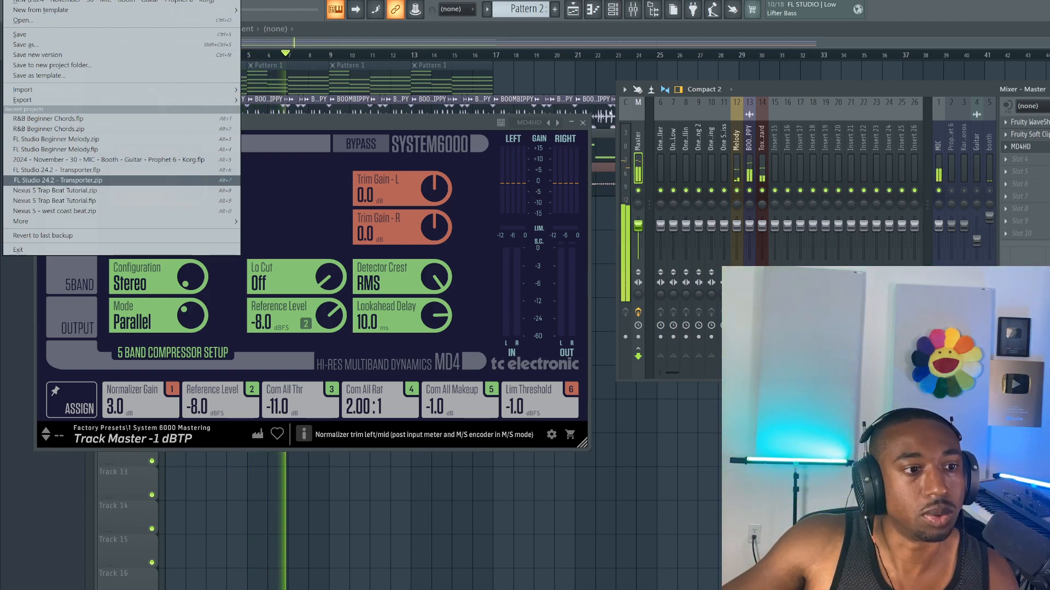
key(Escape)
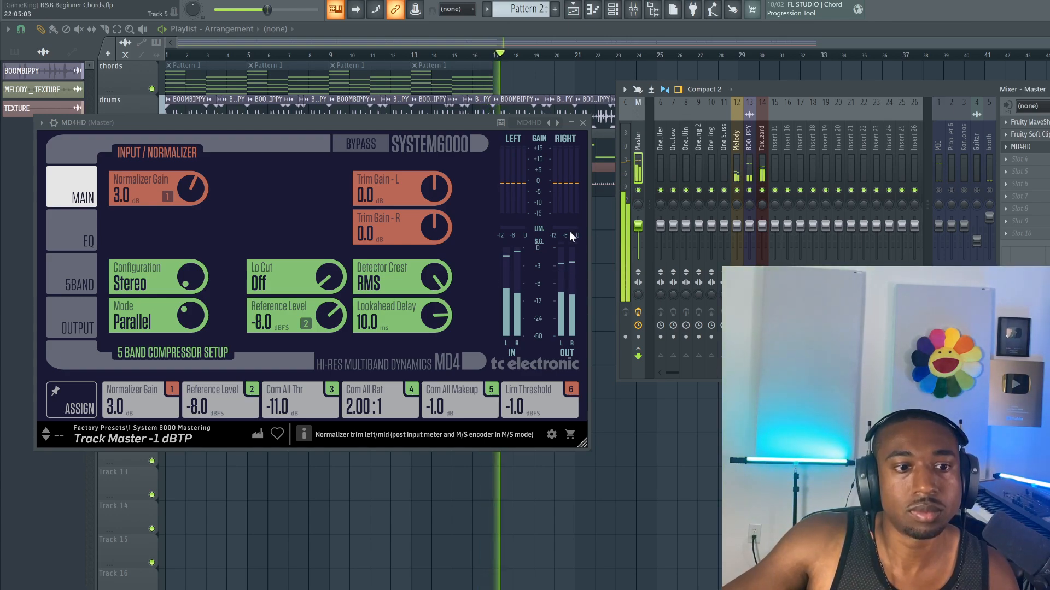
drag(190, 196, 190, 195)
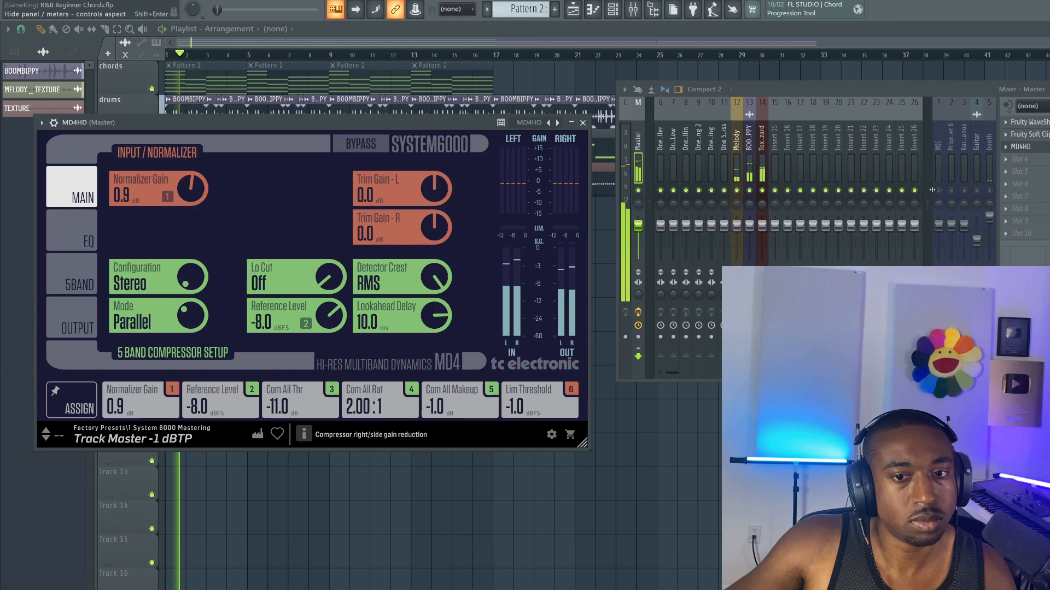
key(space)
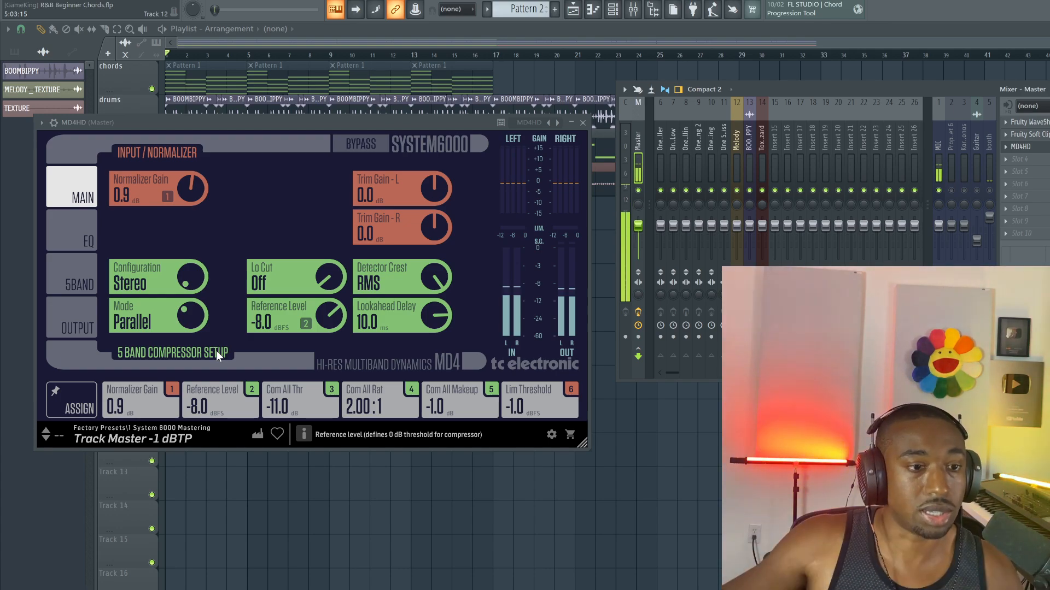
Open the recent project Nexus 5 Trap Beat Tutorial.flp without saving changes to R&B Beginner Chords.flp, and close the Nexus window.
click(11, 14)
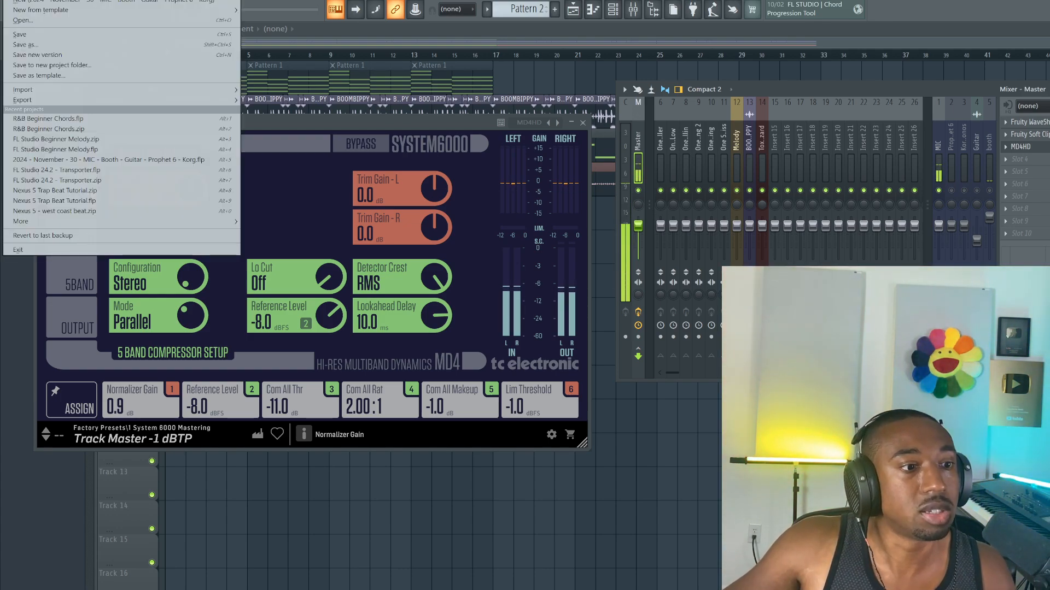
click(12, 1)
click(12, 1)
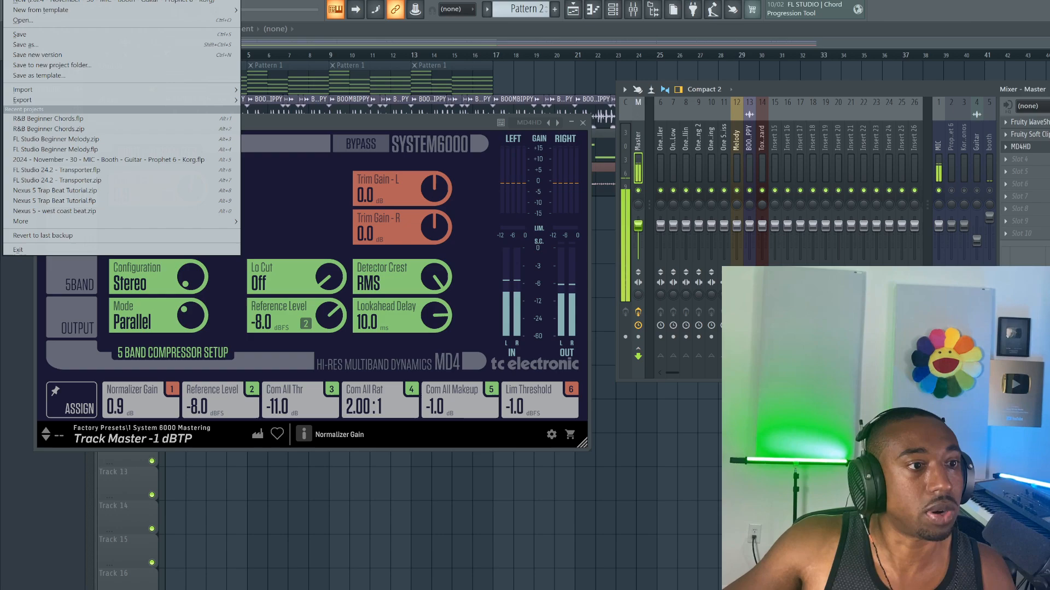
click(141, 201)
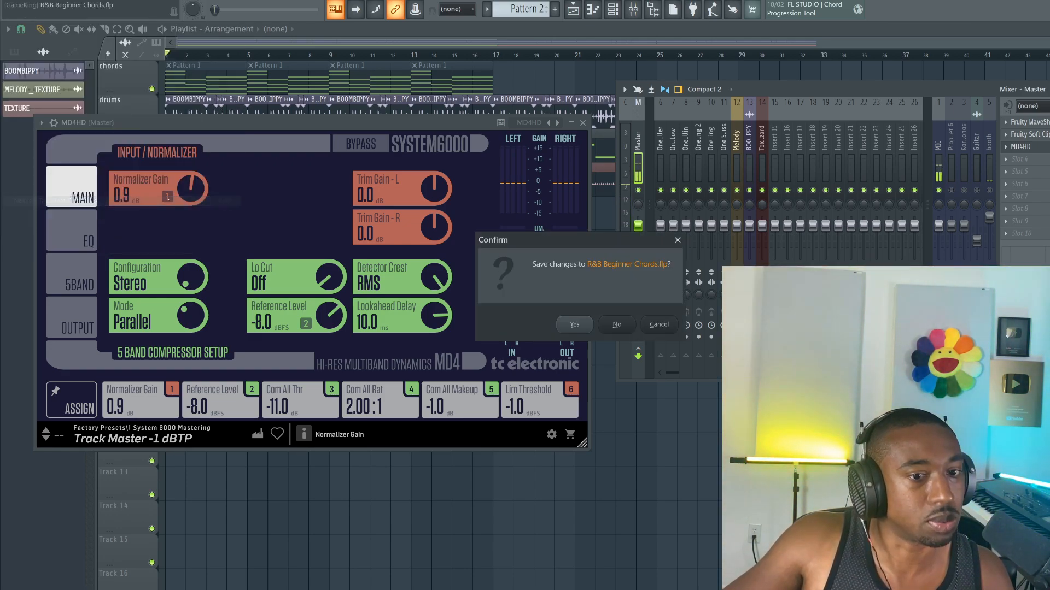
click(617, 324)
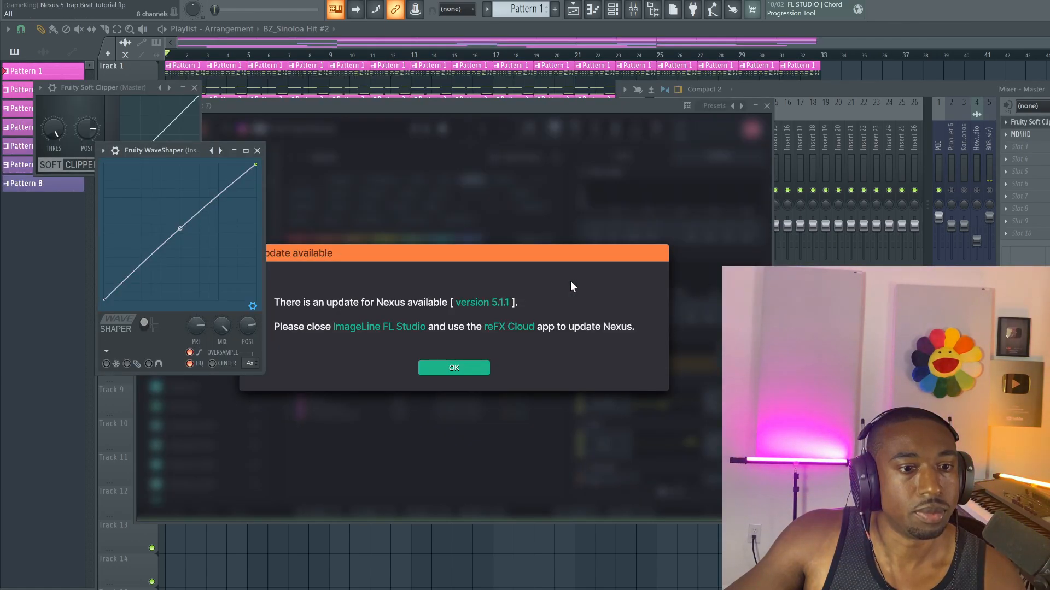
click(767, 106)
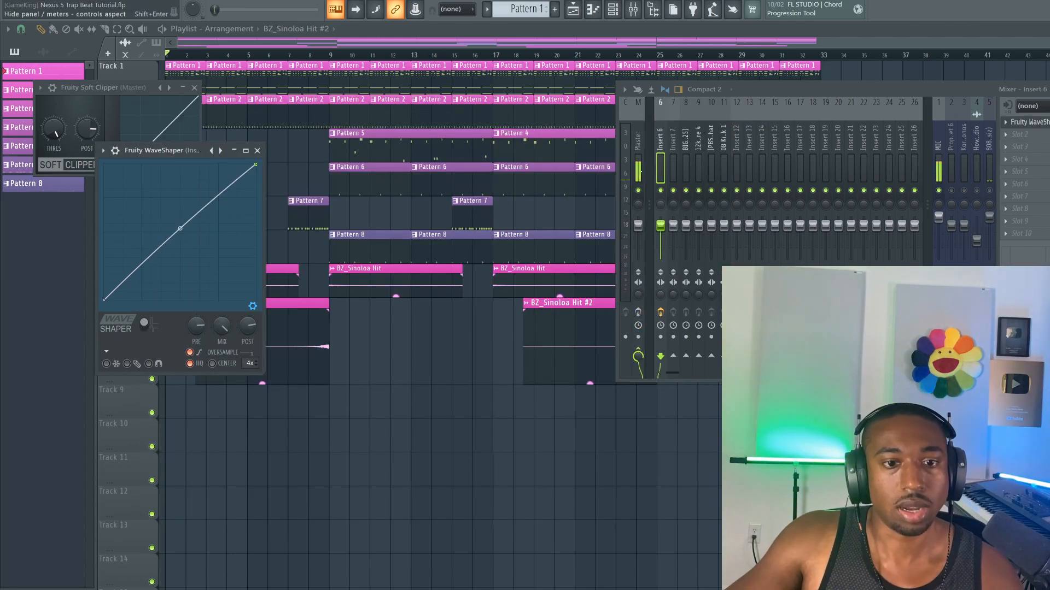
Select the master track, then close all open windows and look over the beat's channel rack.
click(638, 315)
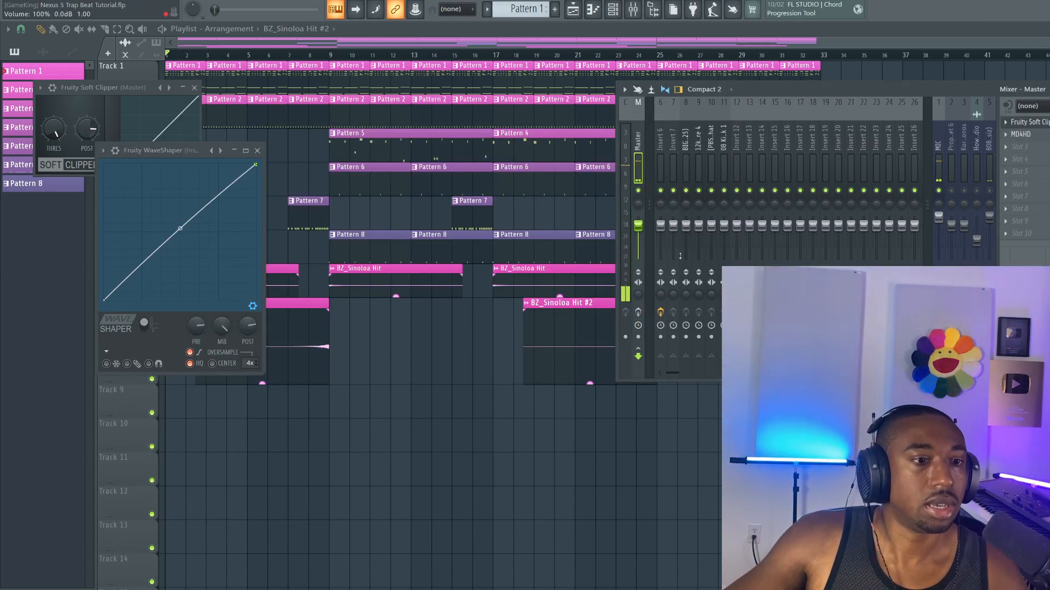
key(F12)
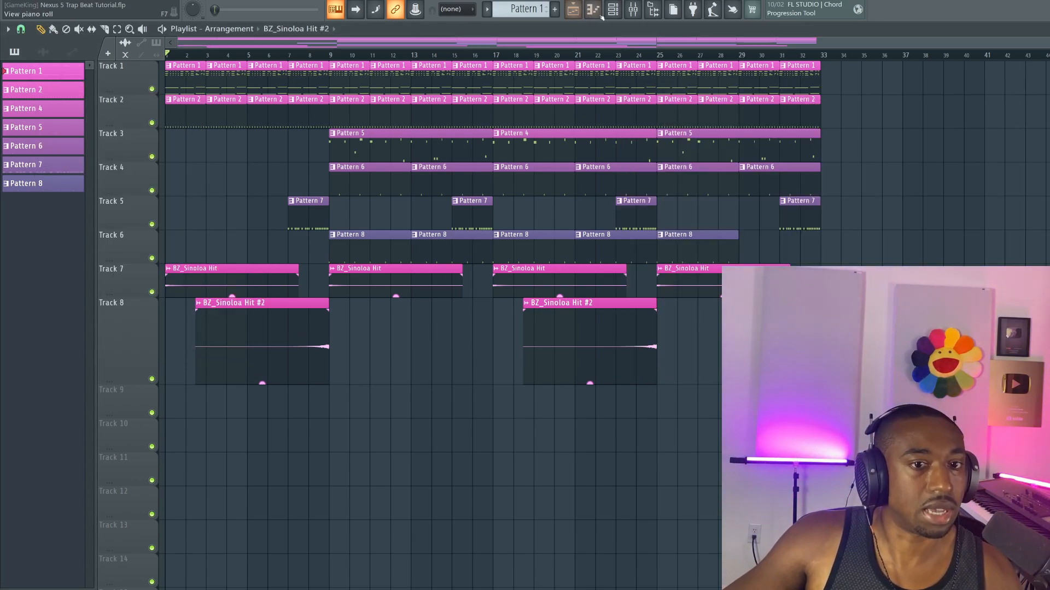
key(F6)
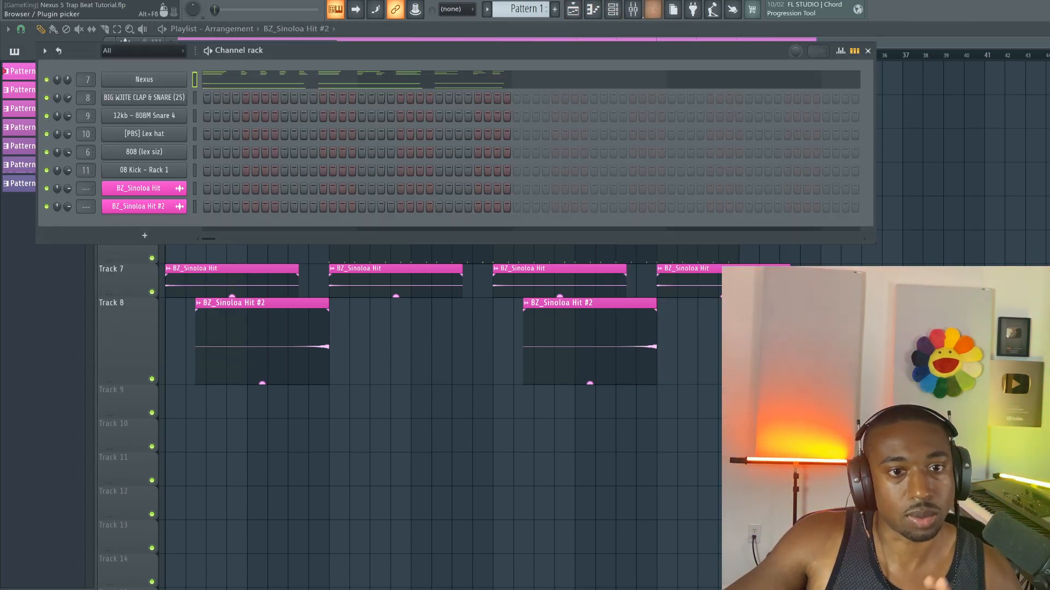
key(F9)
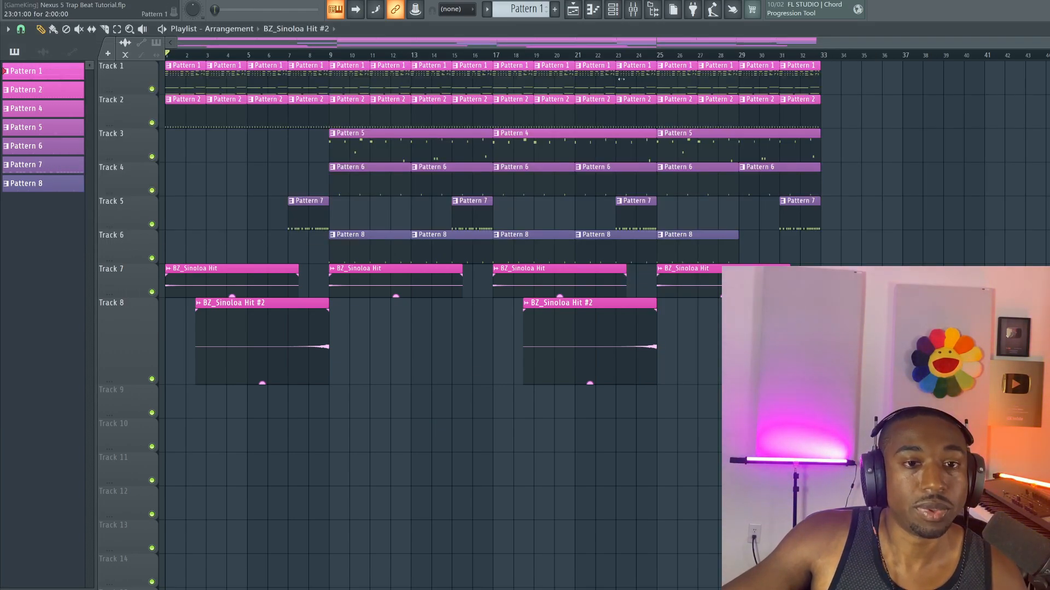
Open the master track's MD4HD, set the 5 Band compressor's mode to Normal and show its band thresholds.
click(633, 8)
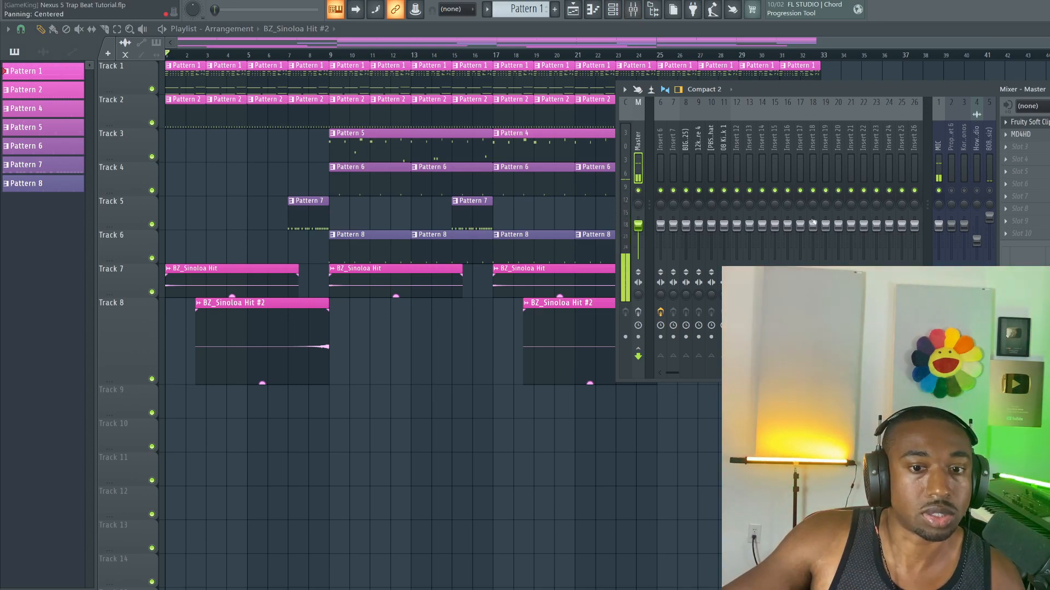
click(1020, 134)
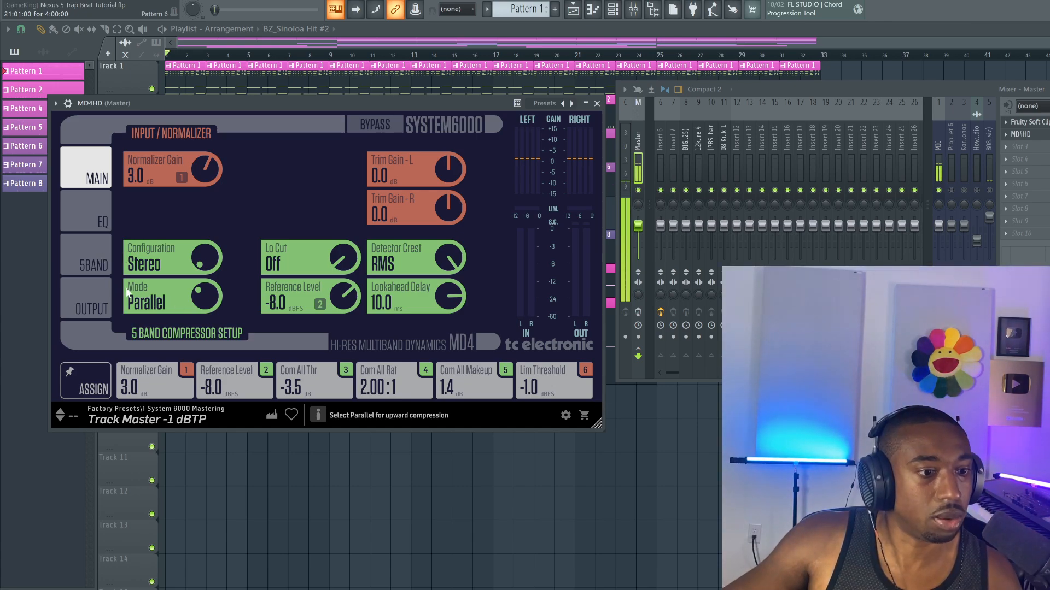
click(164, 298)
click(95, 257)
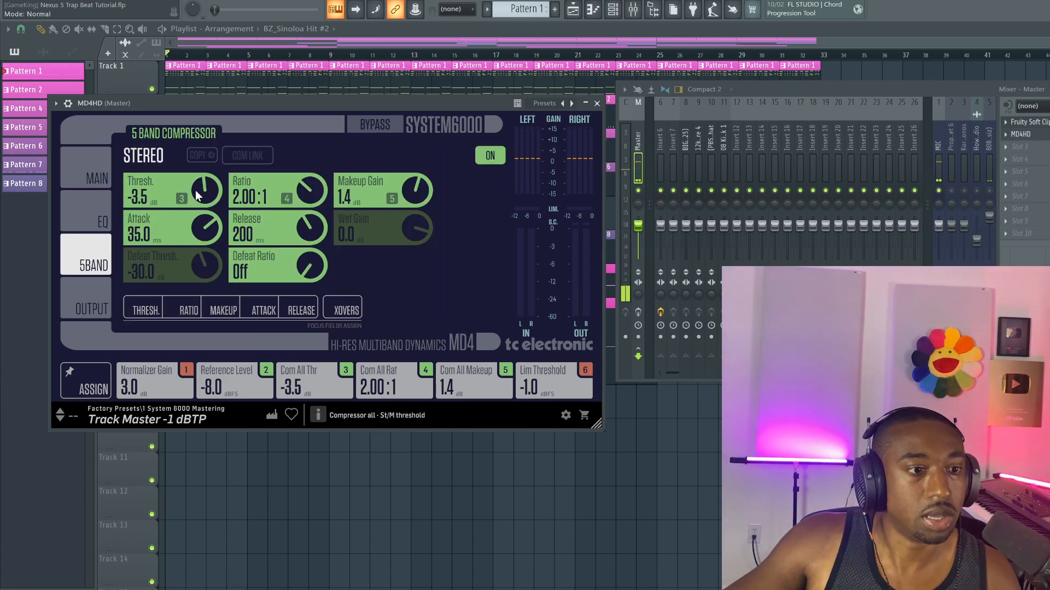
click(146, 310)
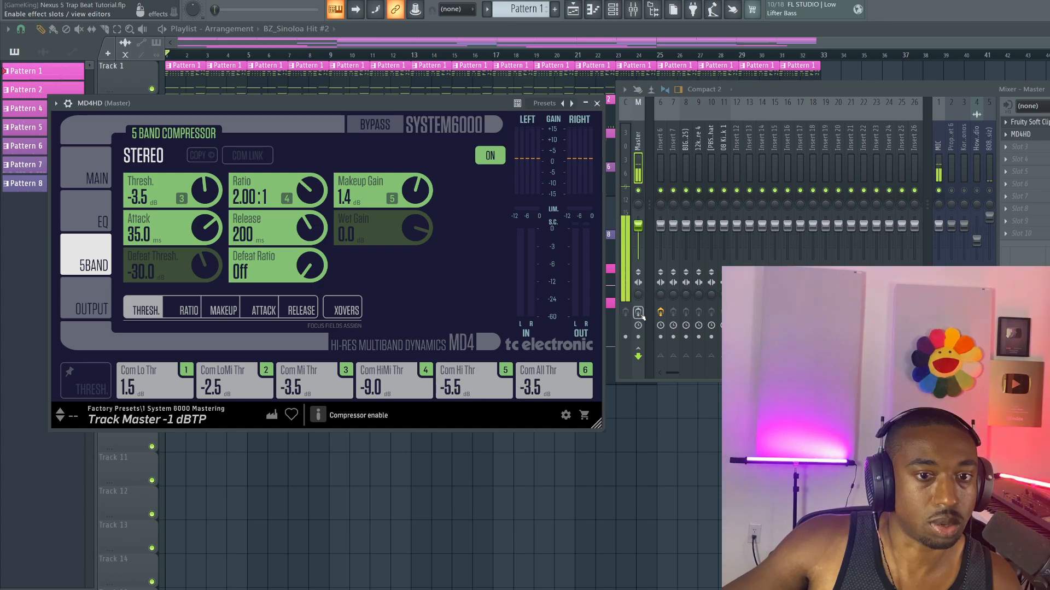
Play the trap beat with the mixer moved lower over the playlist, and reopen the master's MD4HD.
click(632, 9)
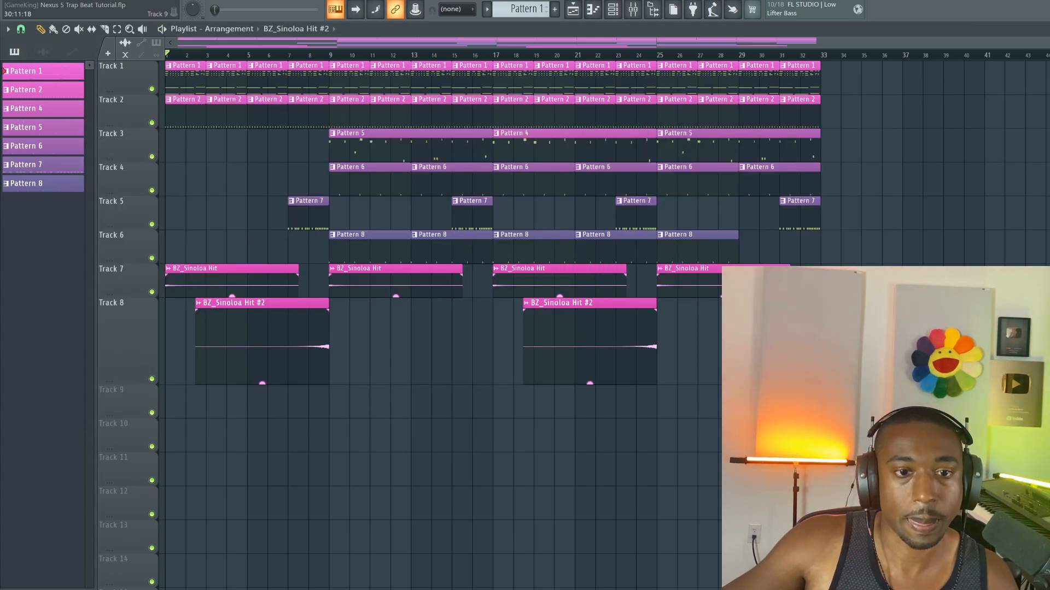
key(space)
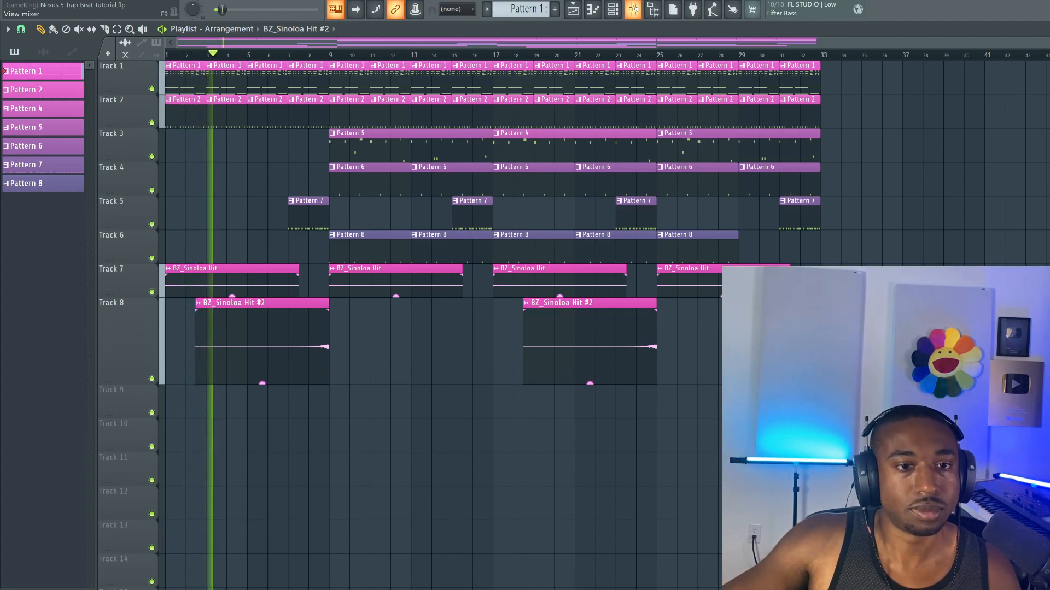
click(632, 9)
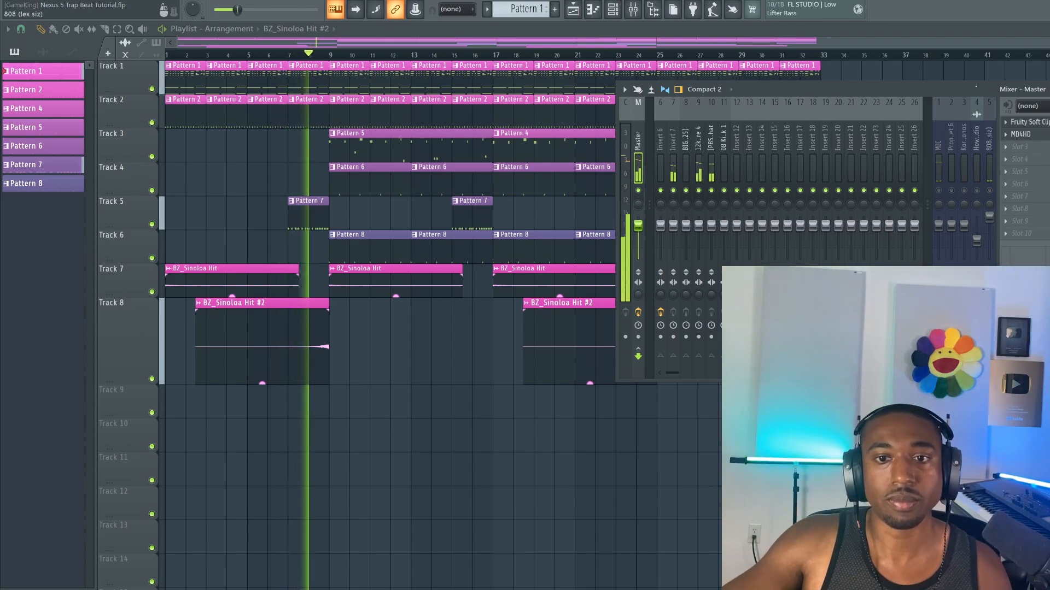
drag(977, 88, 975, 137)
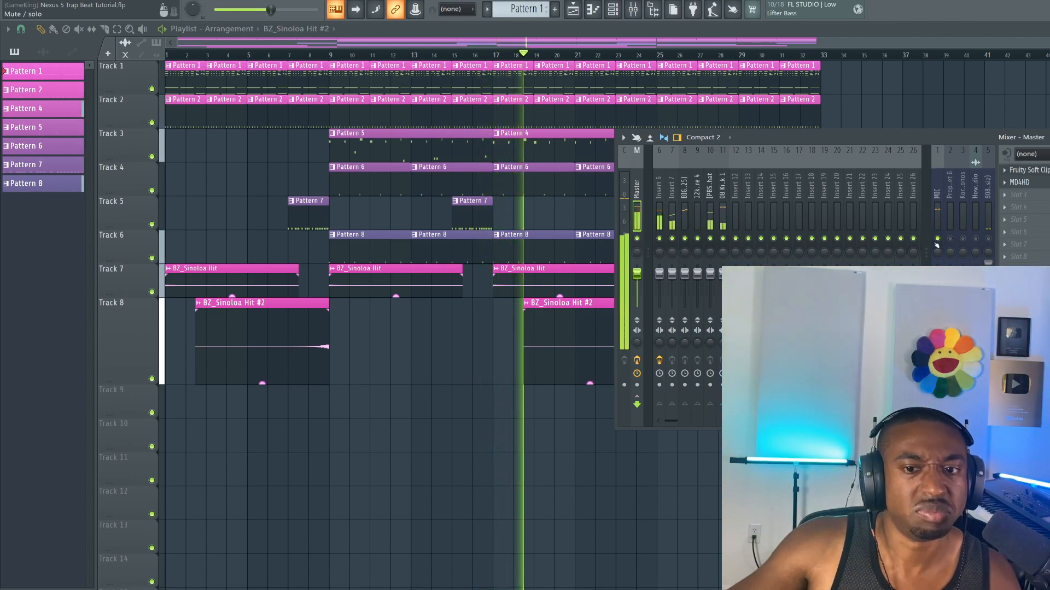
click(1037, 184)
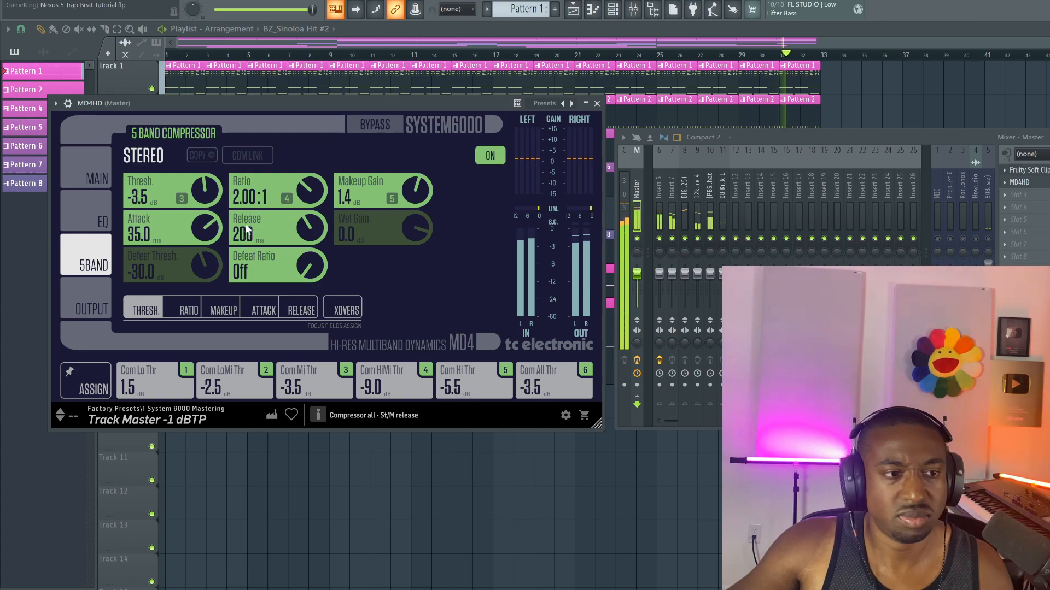
Set MD4HD's compressor Makeup Gain to 0.0 dB and its Normalizer Gain to 0.0 dB.
scroll(414, 191, down, 3)
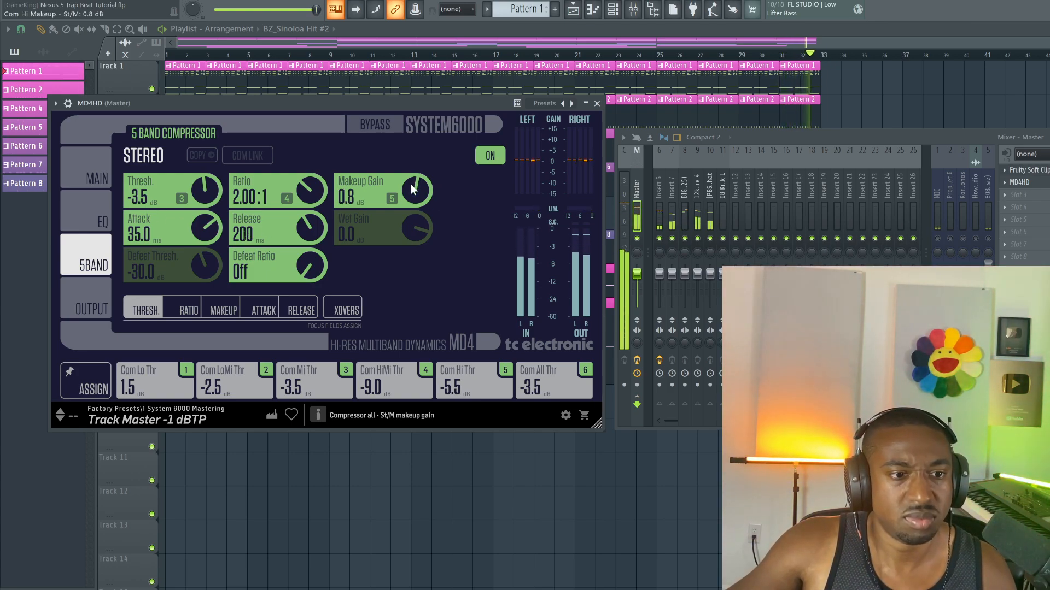
scroll(413, 189, down, 4)
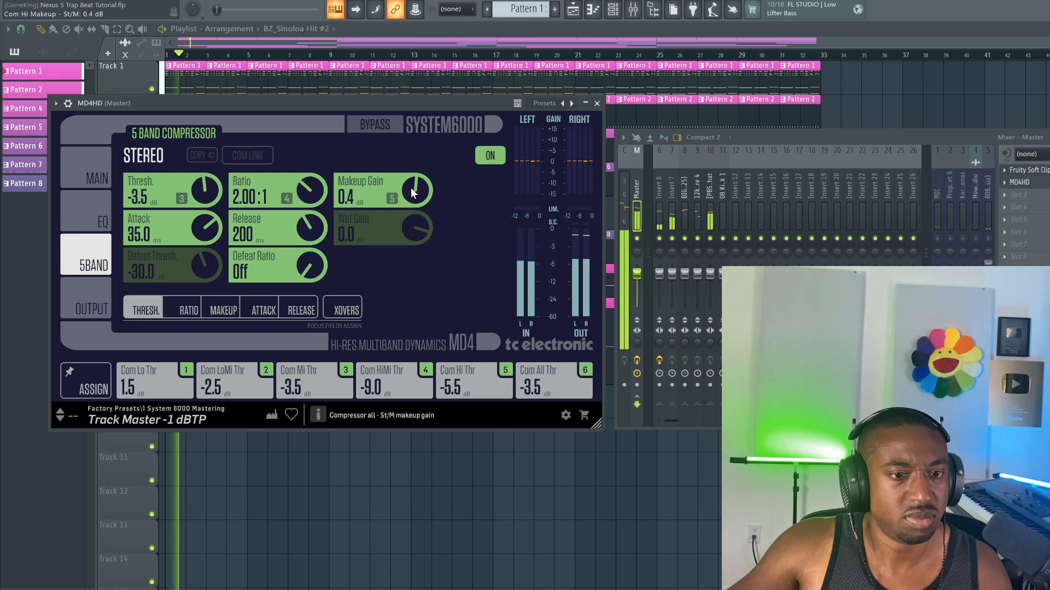
scroll(411, 189, down, 4)
click(94, 164)
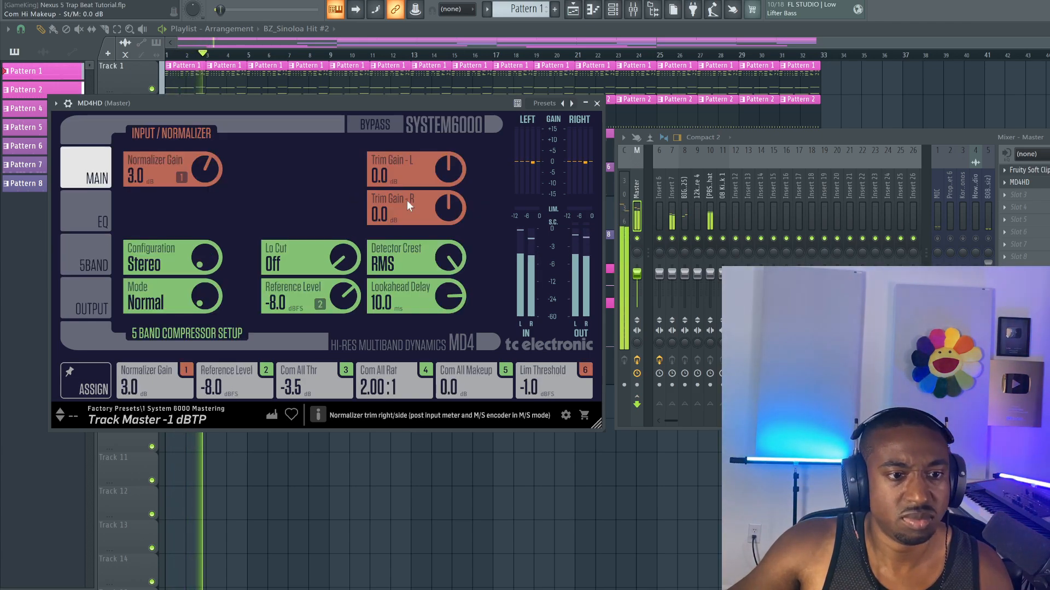
scroll(199, 172, down, 12)
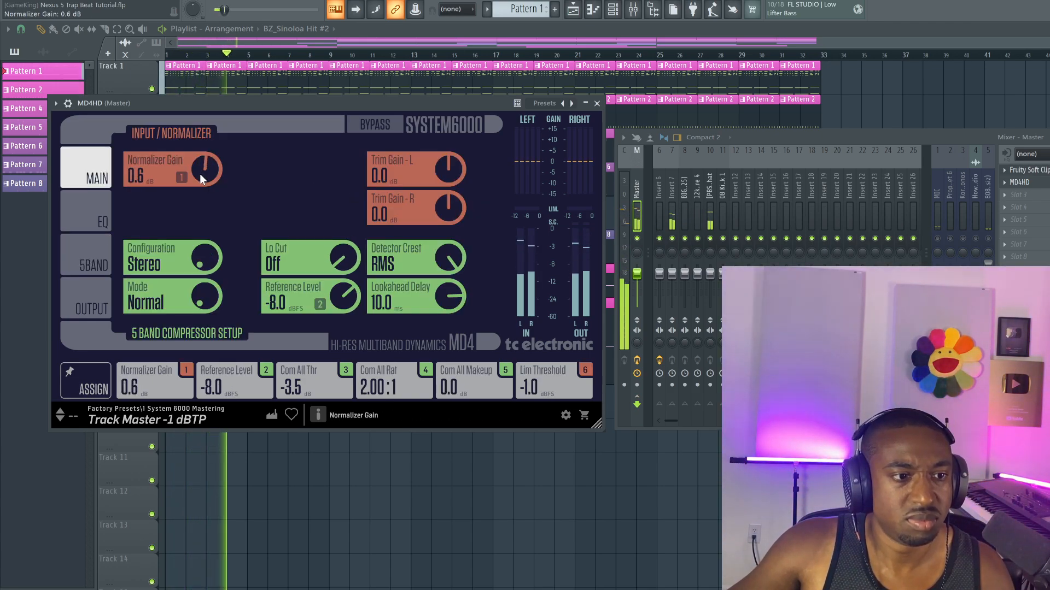
scroll(200, 175, down, 3)
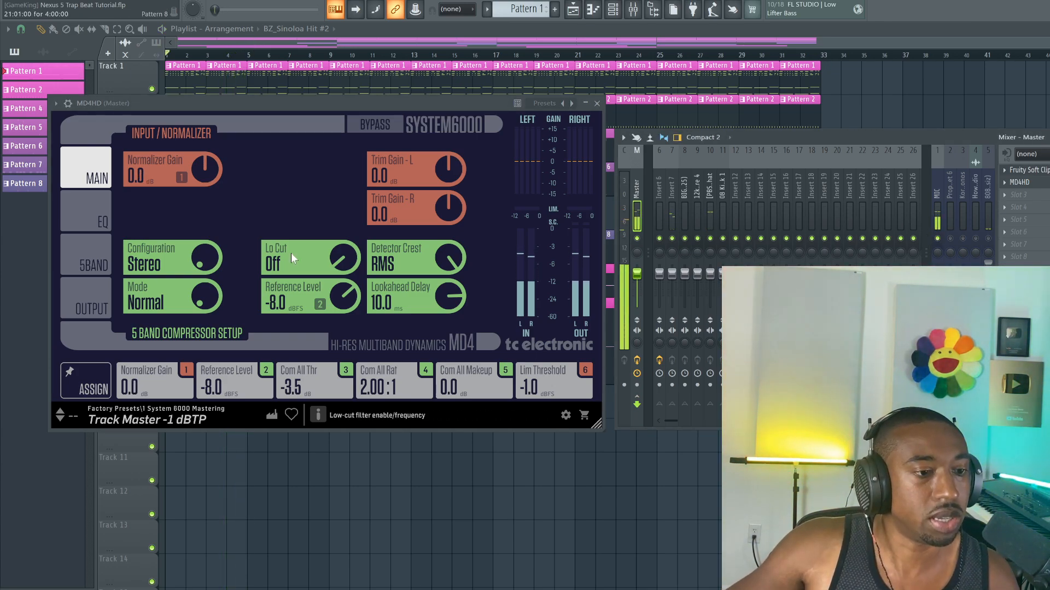
Set the 5 Band compressor's mode to Parallel and mute the MIC track for playback.
click(84, 254)
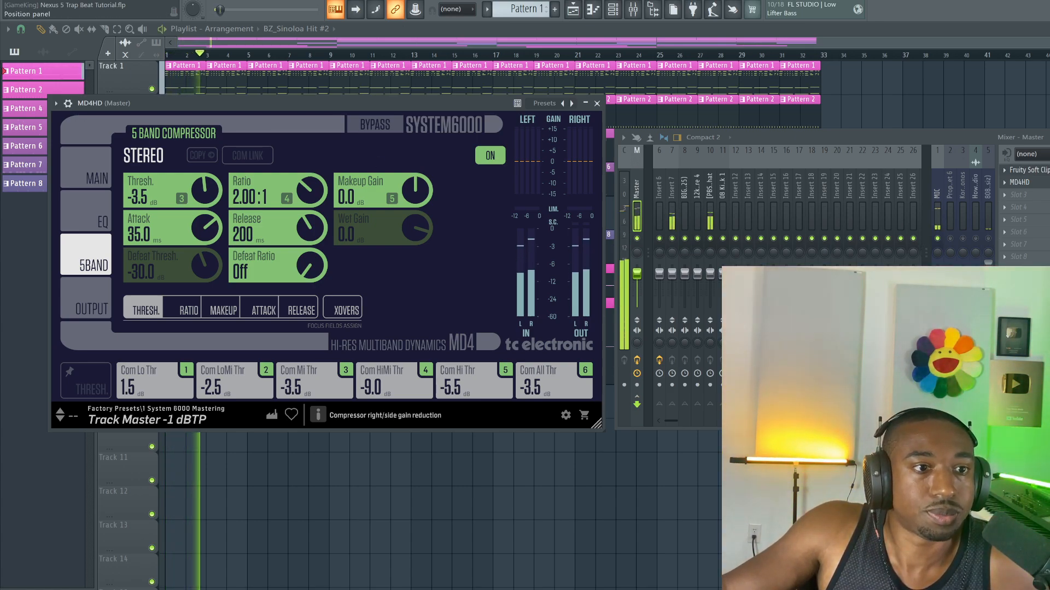
click(104, 180)
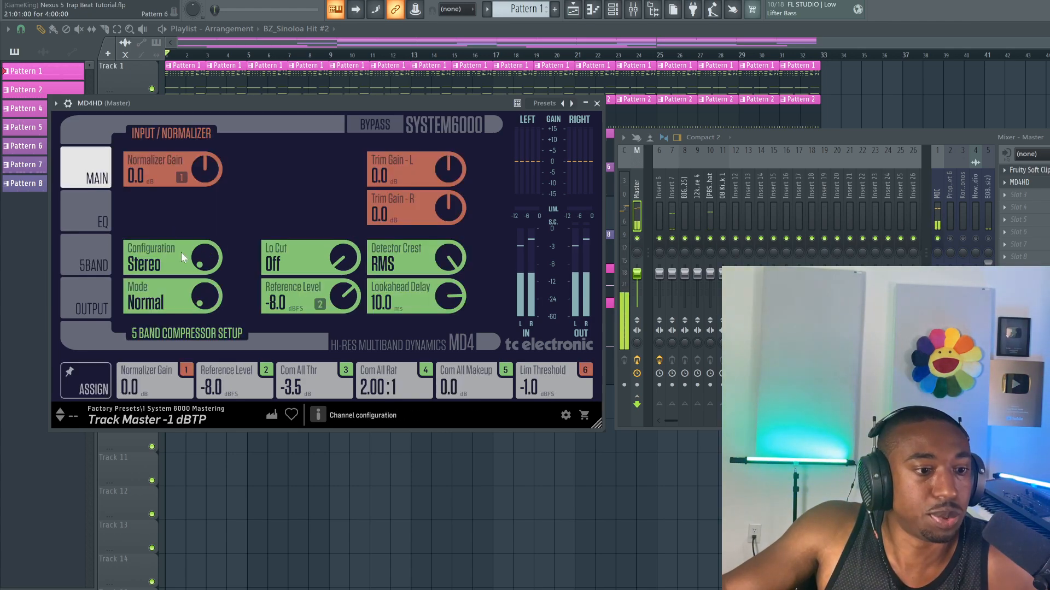
drag(204, 288, 201, 265)
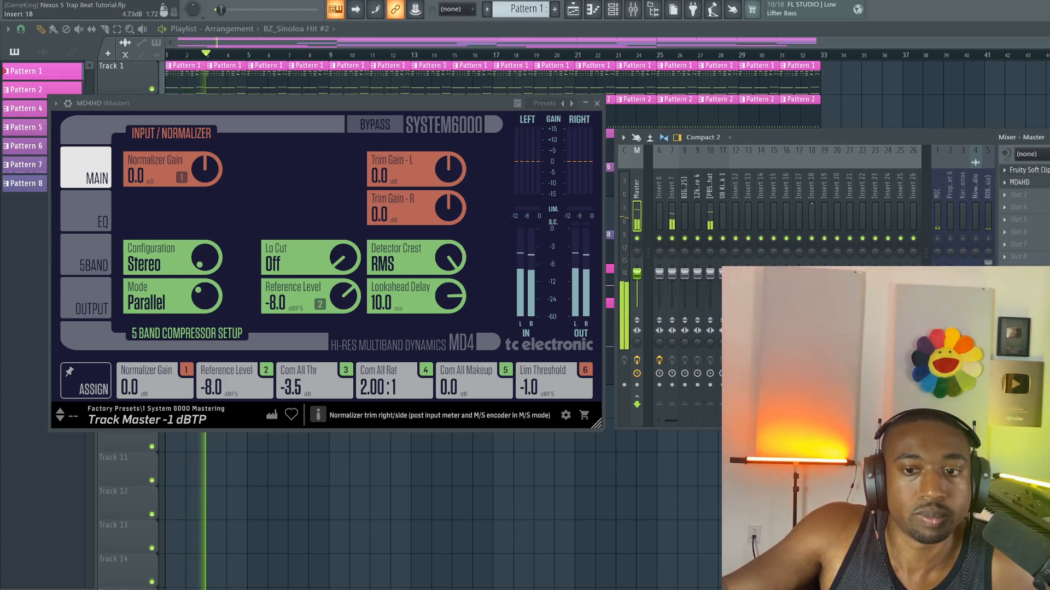
click(939, 239)
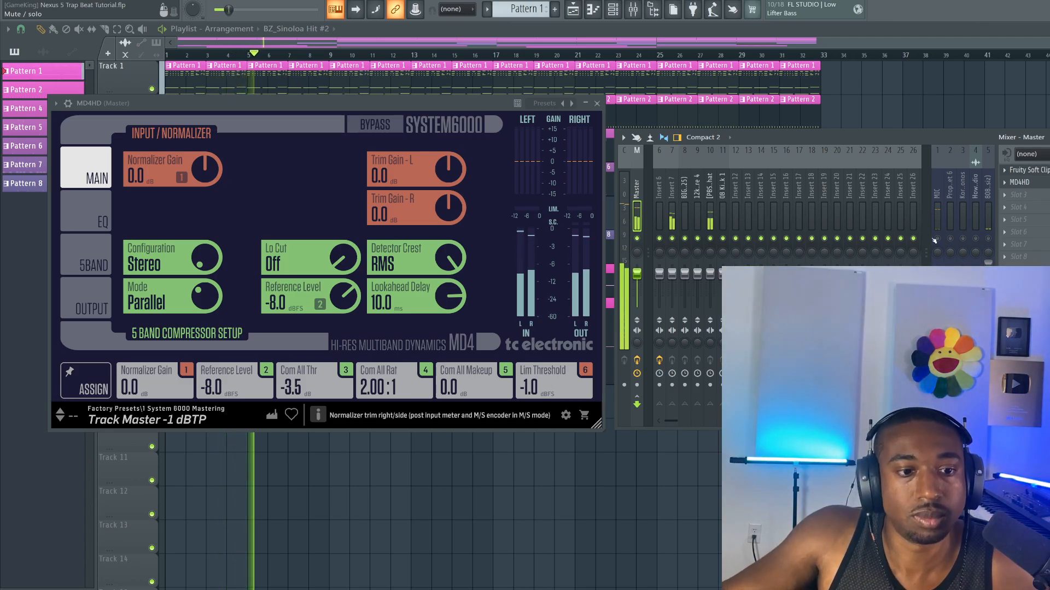
mouse_move(408, 108)
mouse_down()
mouse_move(397, 110)
mouse_move(387, 235)
mouse_move(395, 114)
mouse_up()
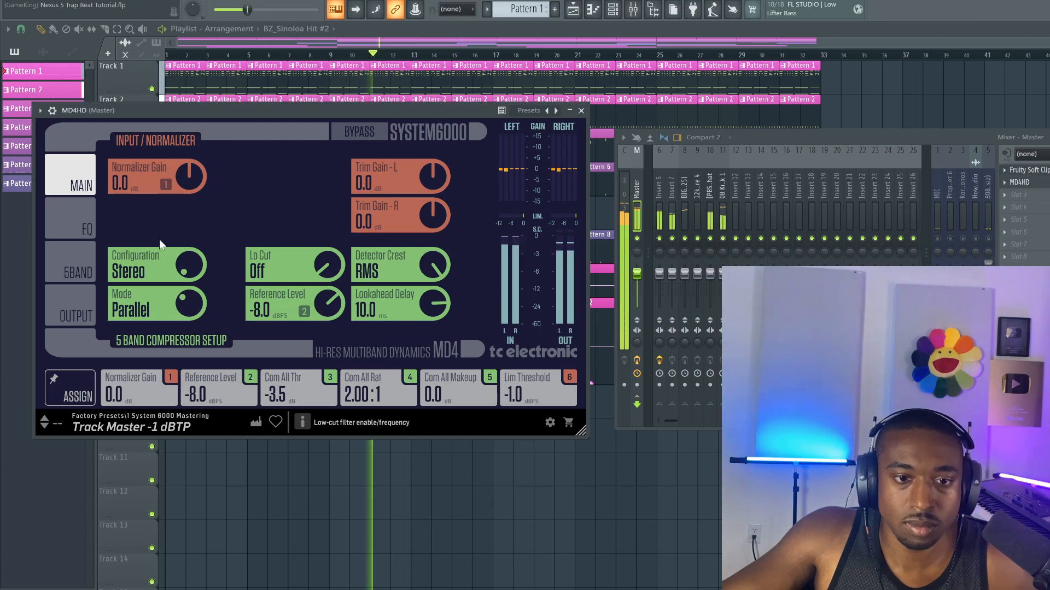
Set the Normalizer Gain to 2.1 dB while auditioning the beat, and re-enable the MIC track.
drag(184, 182, 183, 179)
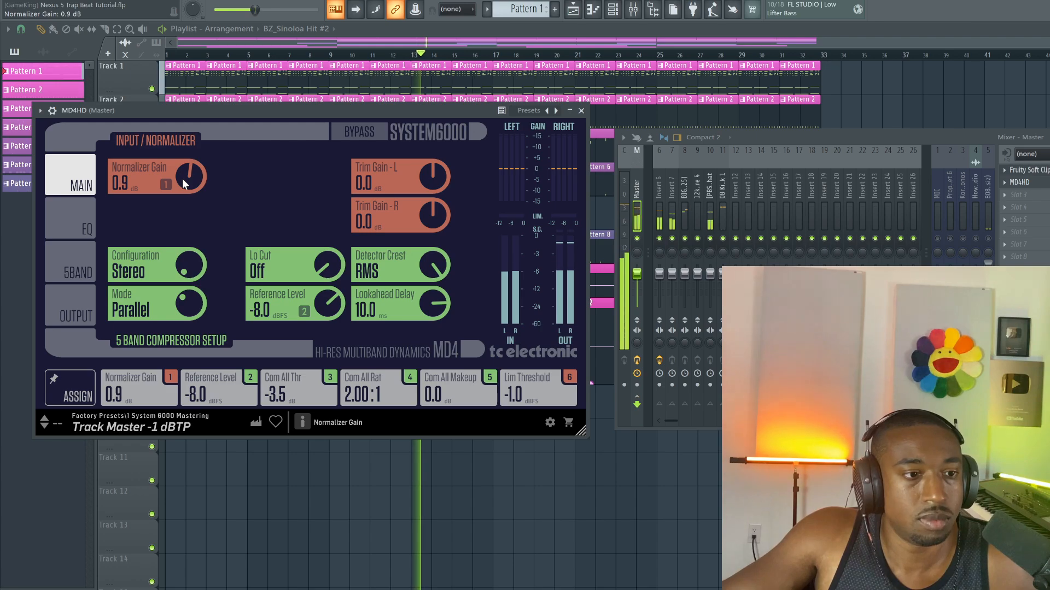
scroll(182, 178, up, 2)
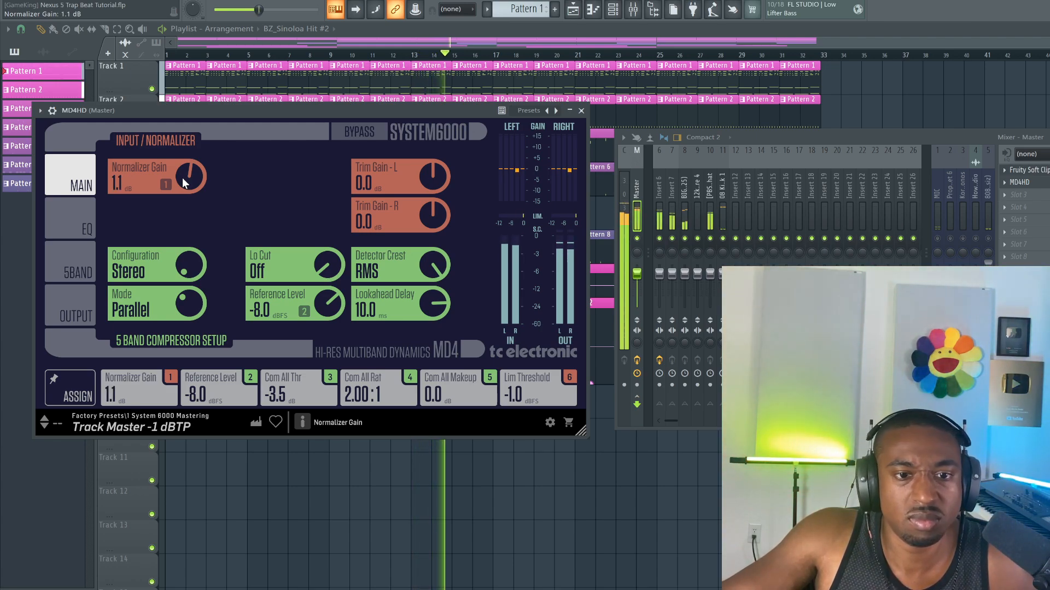
scroll(182, 178, up, 2)
scroll(182, 178, up, 2)
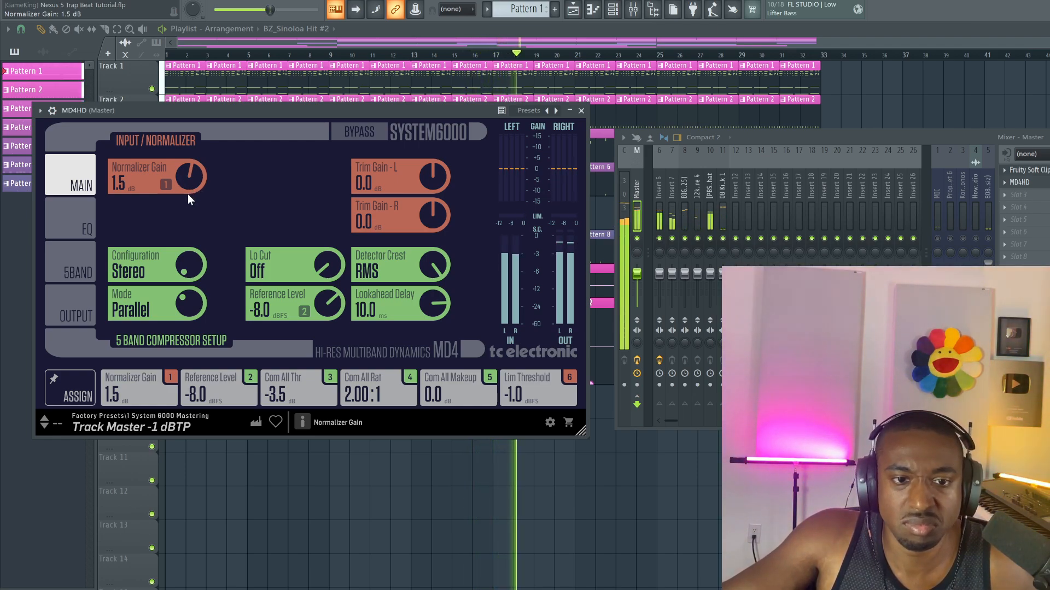
scroll(185, 181, up, 6)
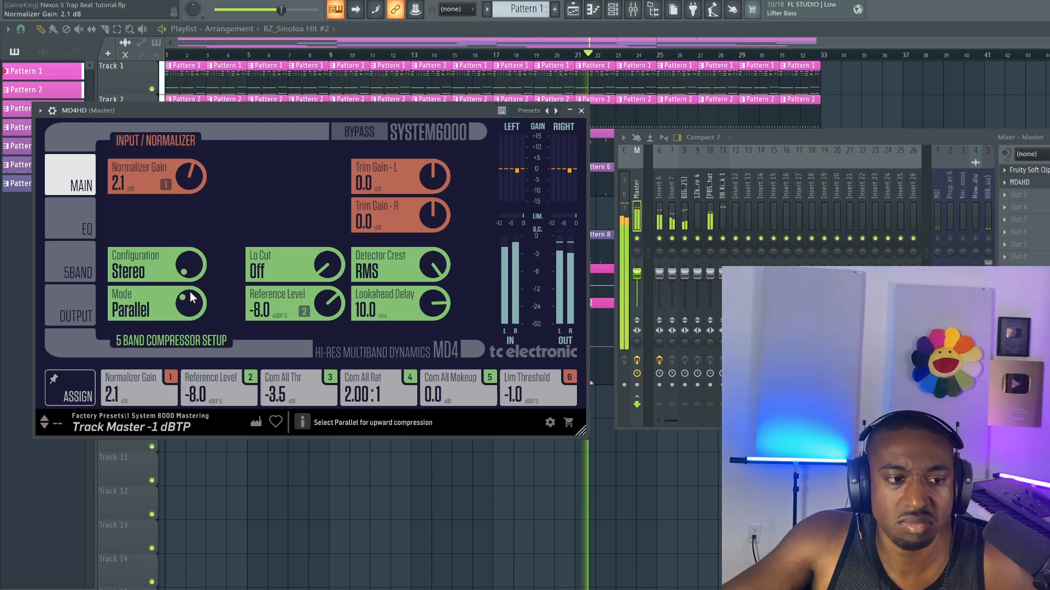
click(937, 239)
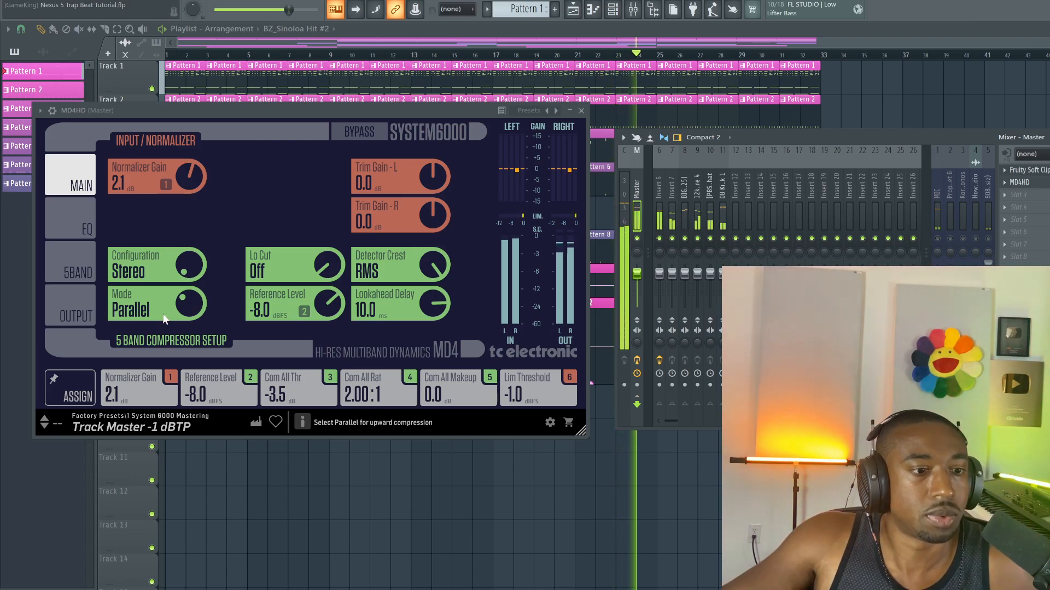
Switch the compressor's mode to Normal and set its Lo threshold to -3.5 dB and LoMi threshold to -4.0 dB.
click(191, 304)
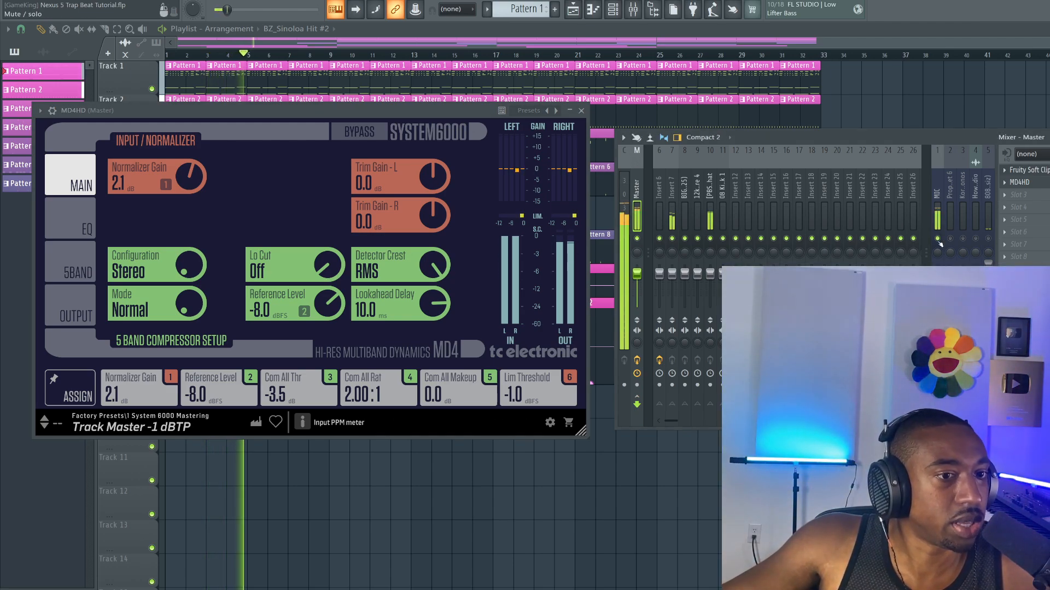
click(65, 268)
drag(150, 398, 151, 411)
drag(201, 385, 202, 389)
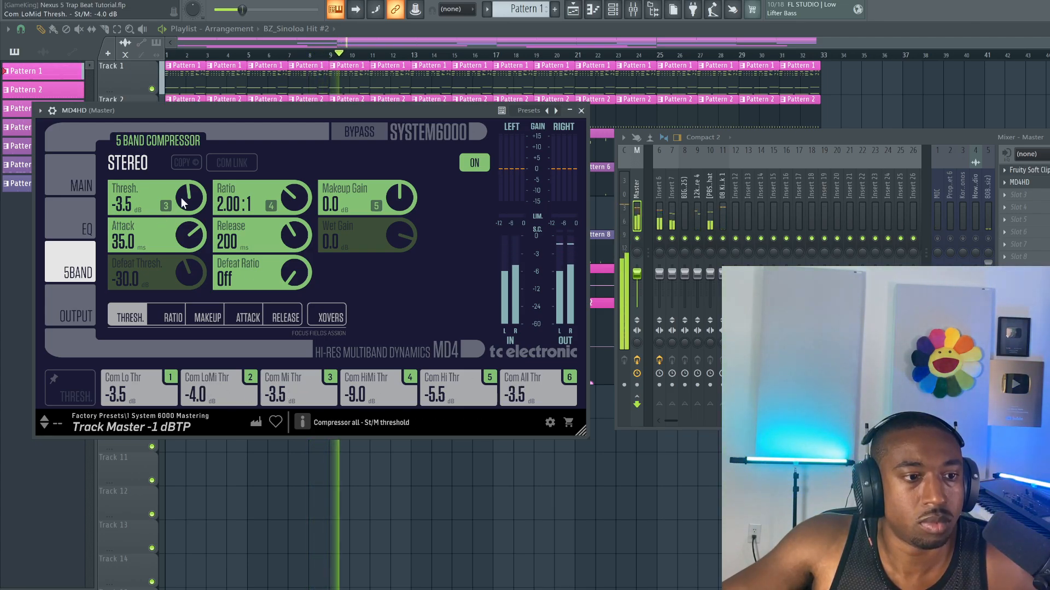
Set the 5 Band compressor's overall threshold to -9.5 dB and, after stopping playback, reopen MD4HD from the master track's effect slots.
drag(185, 194, 186, 218)
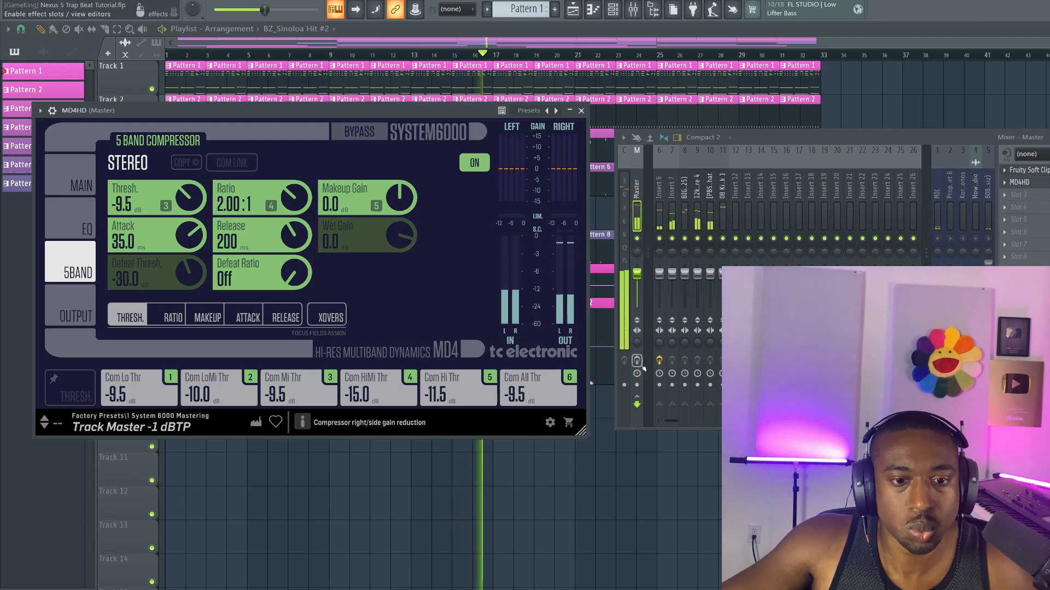
key(F12)
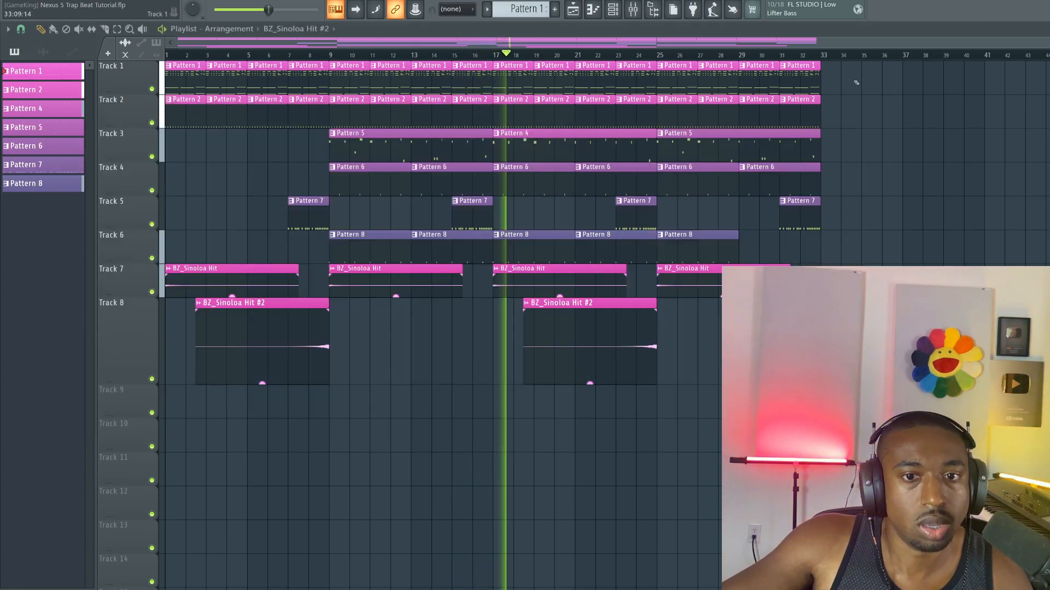
key(space)
click(638, 15)
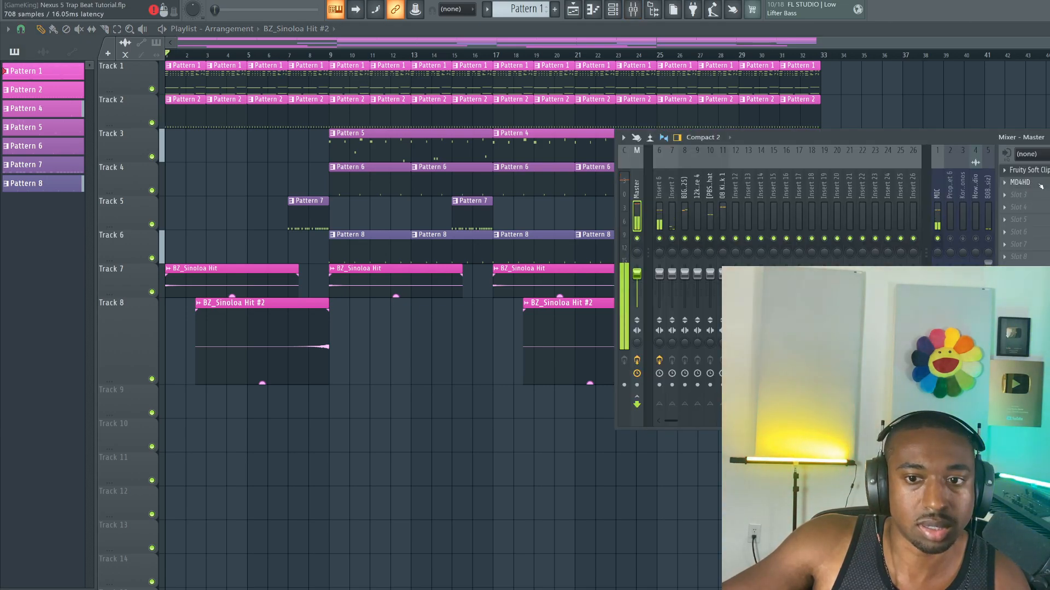
click(1040, 186)
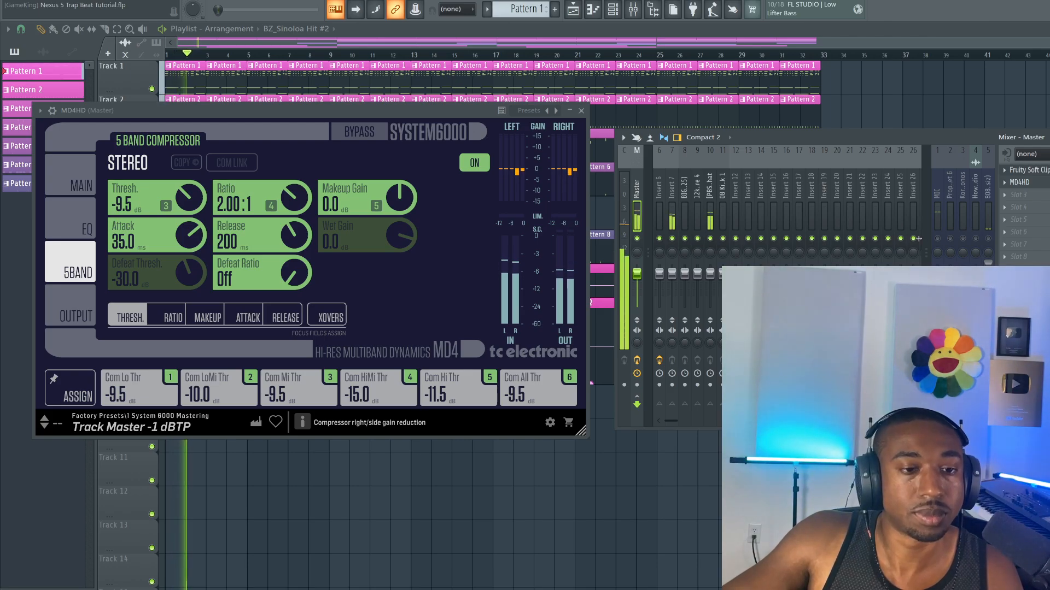
Mute the MIC track while the beat plays and set the 5 Band compressor's mode to Parallel.
click(938, 239)
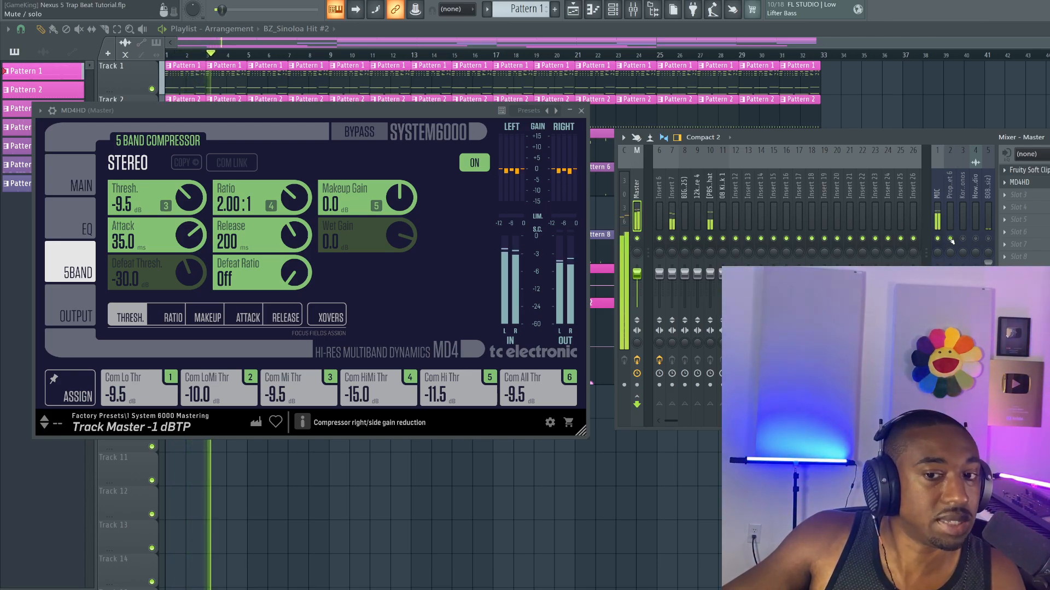
click(951, 239)
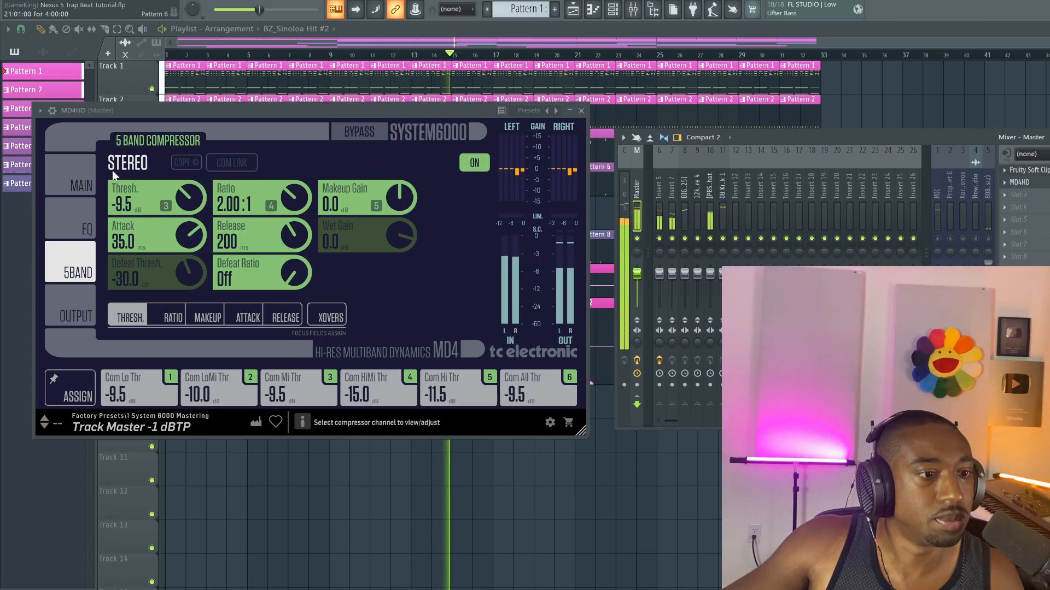
click(71, 176)
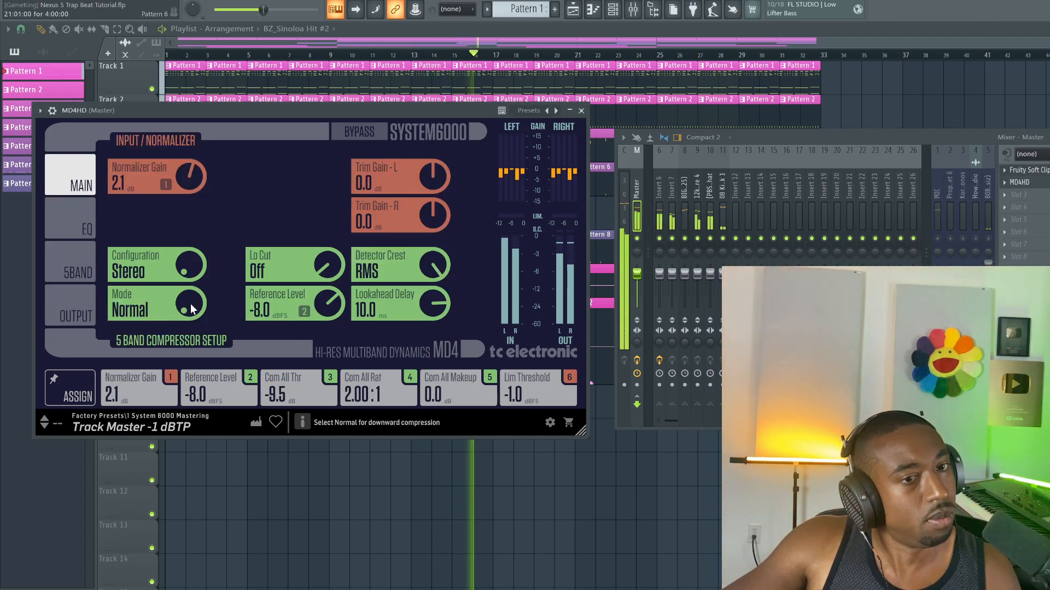
drag(191, 309, 191, 287)
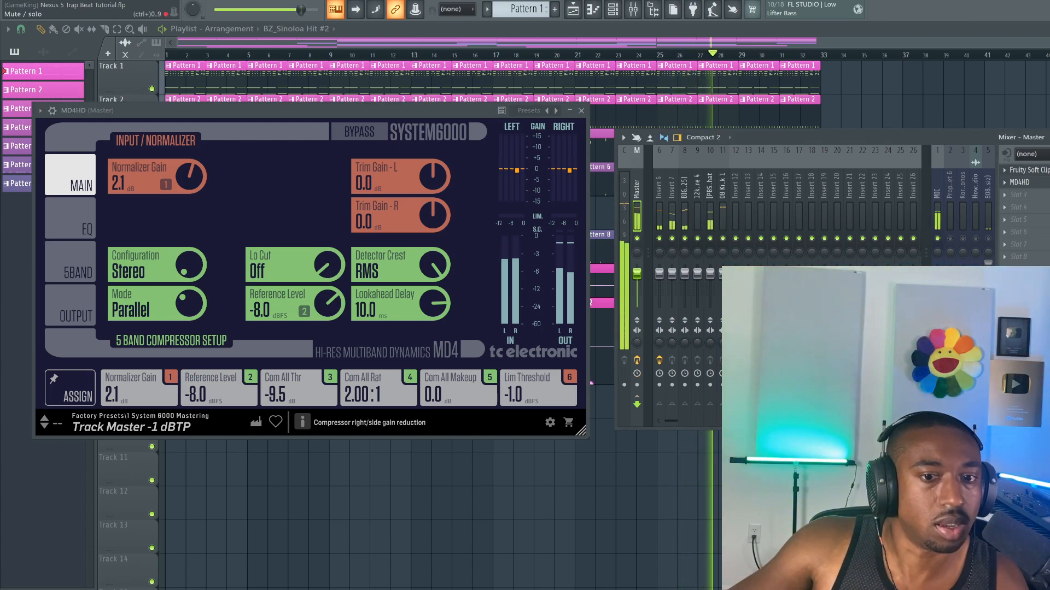
Stop playback, select the playlist range from bar 9 to bar 25 for looping, and reopen MD4HD from the mixer.
key(space)
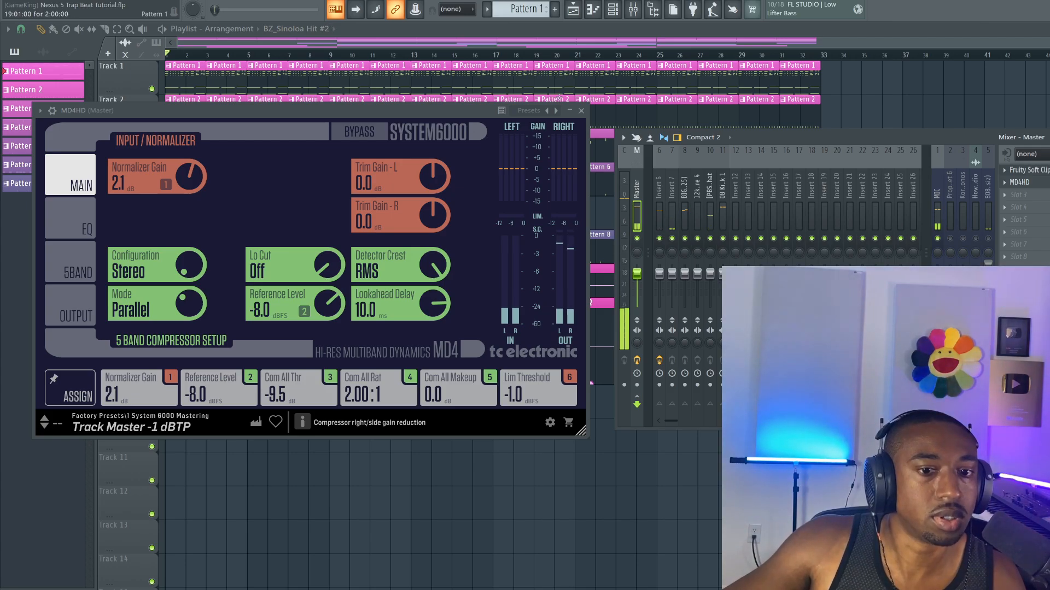
drag(350, 107, 319, 226)
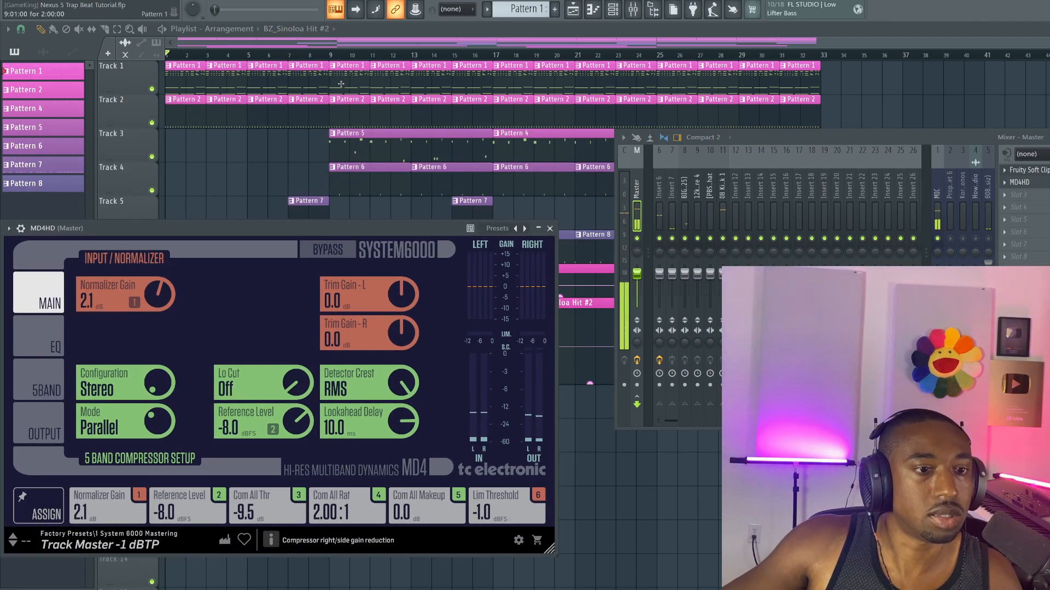
drag(330, 56, 663, 68)
click(632, 9)
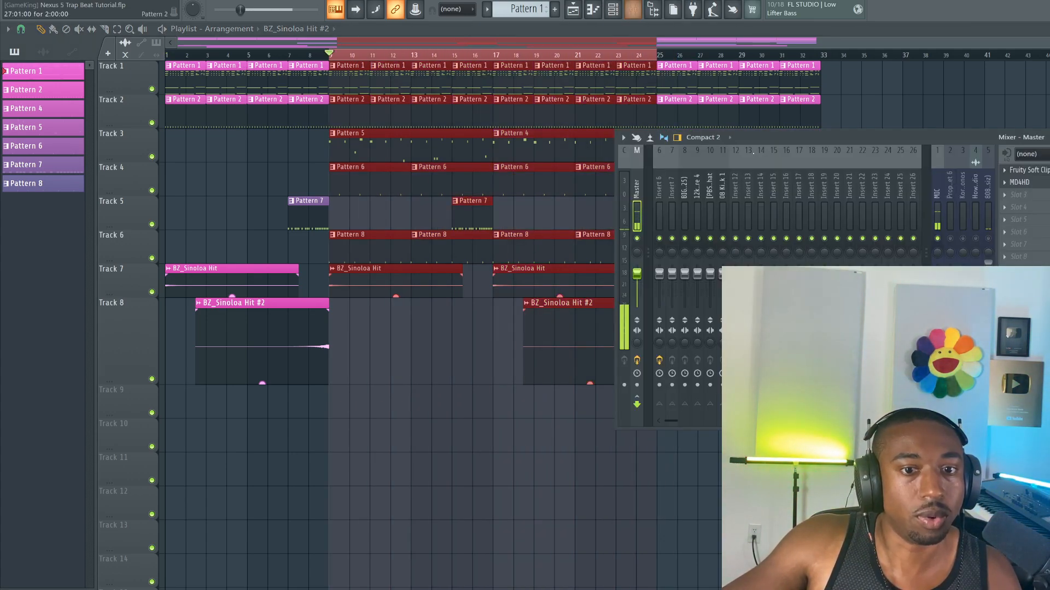
click(1017, 195)
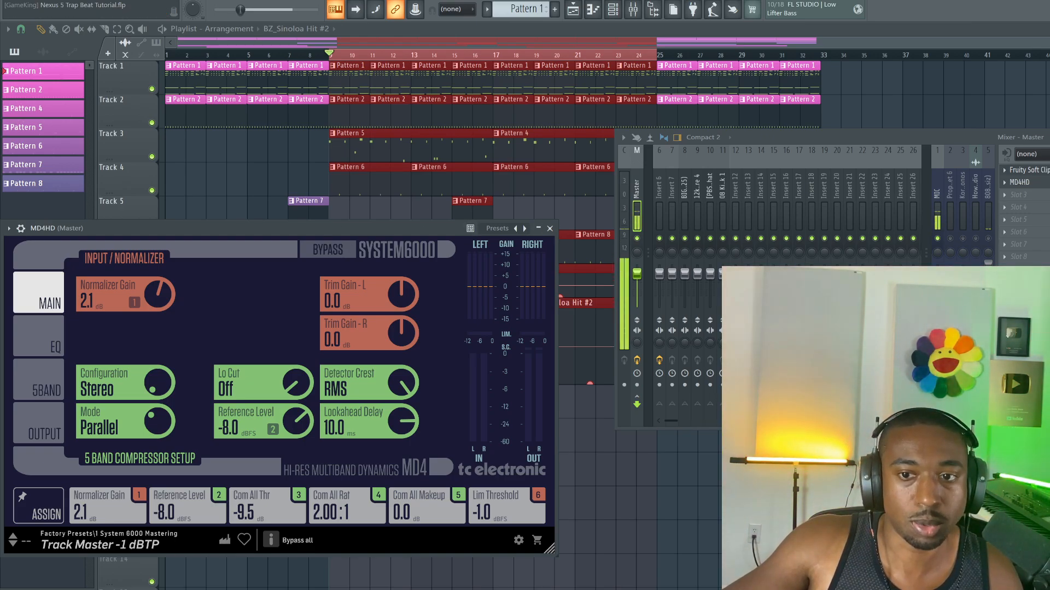
Bypass MD4HD and play the selected section to hear the unprocessed beat.
click(332, 248)
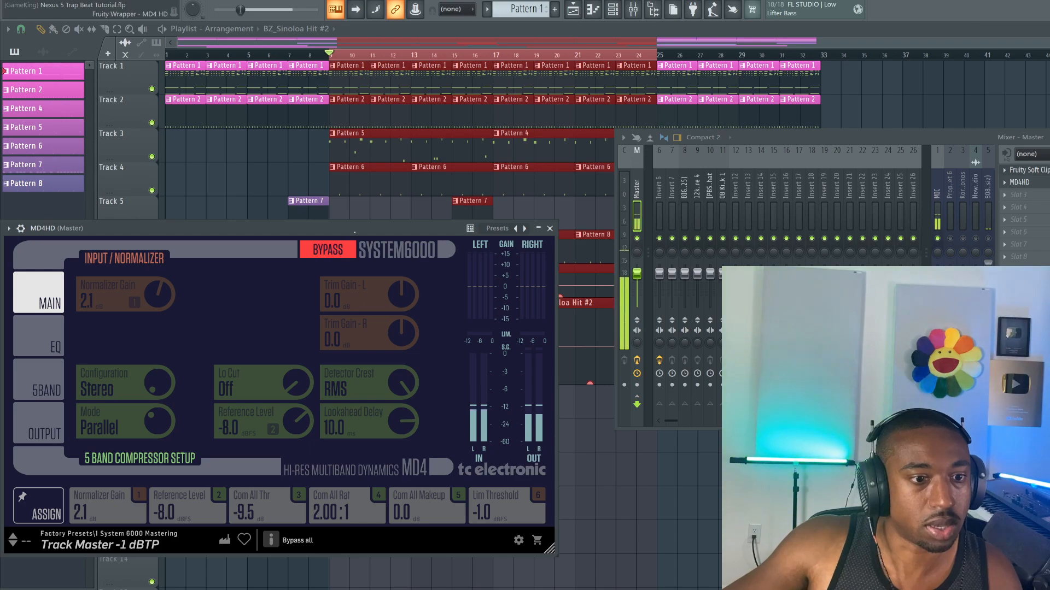
drag(348, 229, 338, 207)
key(space)
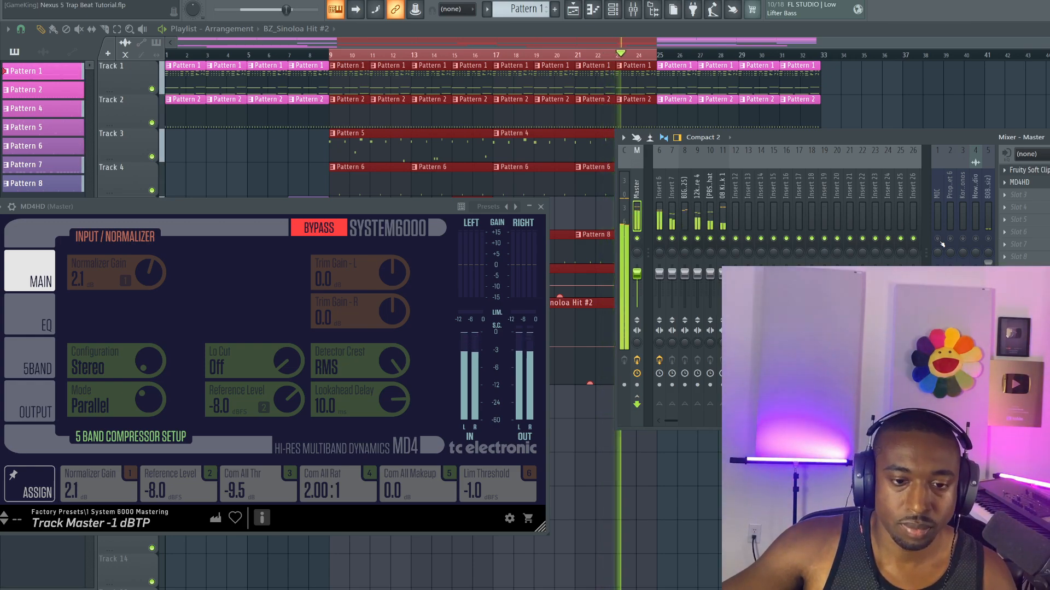
Re-enable MD4HD and set the compressor's overall threshold to -7.0 dB, with Lo threshold at -1.0 dB and LoMi at -2.0 dB.
click(331, 227)
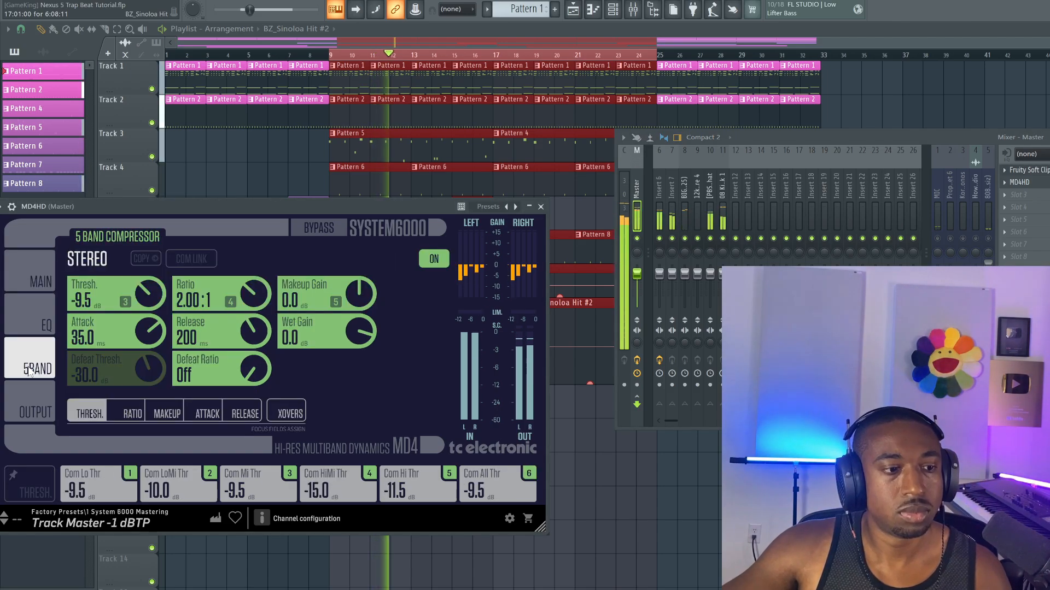
click(28, 366)
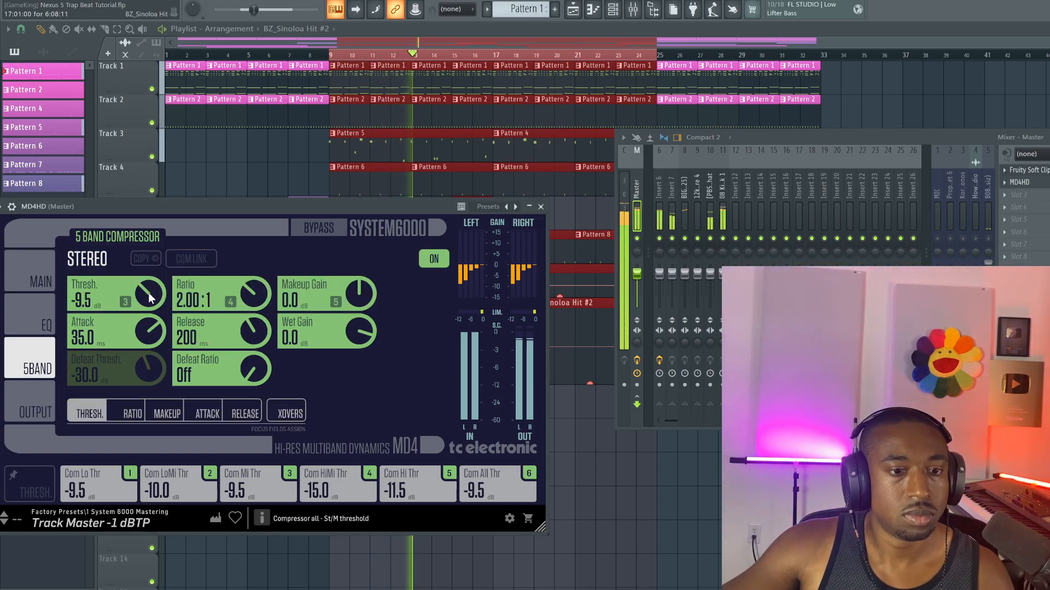
drag(149, 293, 147, 284)
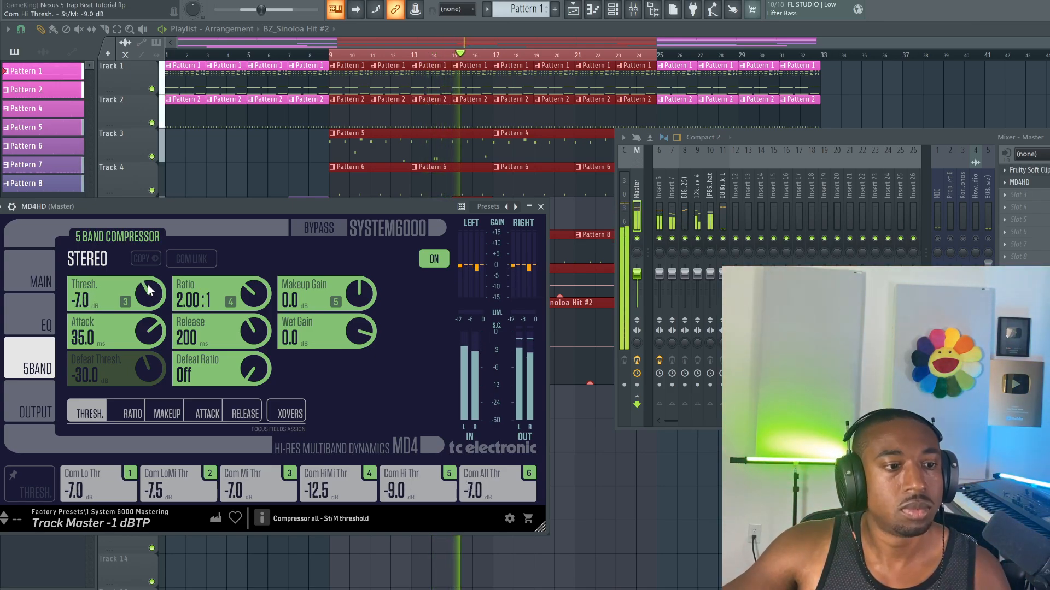
drag(93, 481, 94, 461)
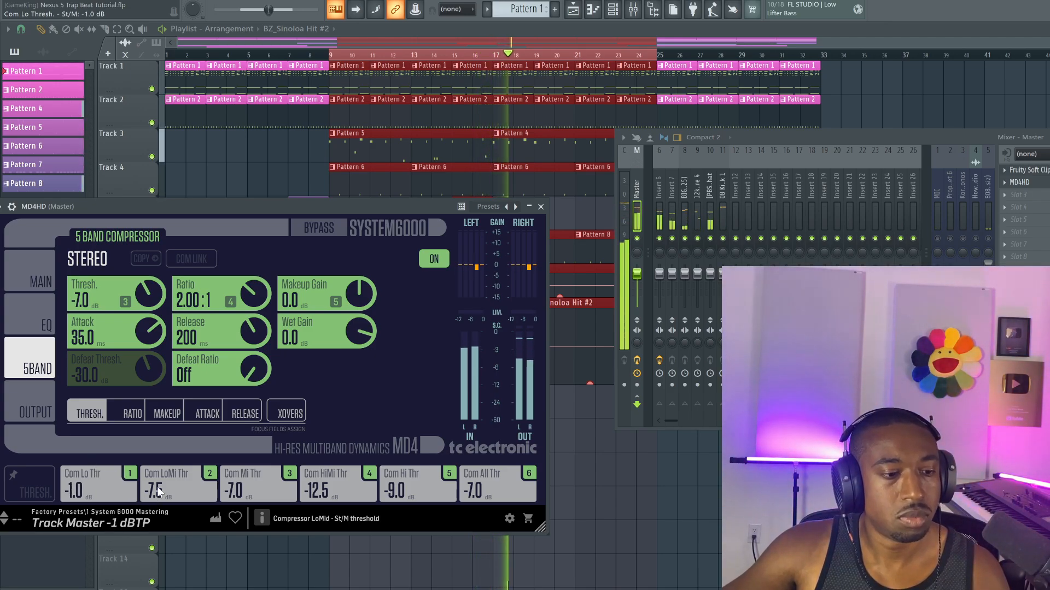
drag(157, 487, 165, 477)
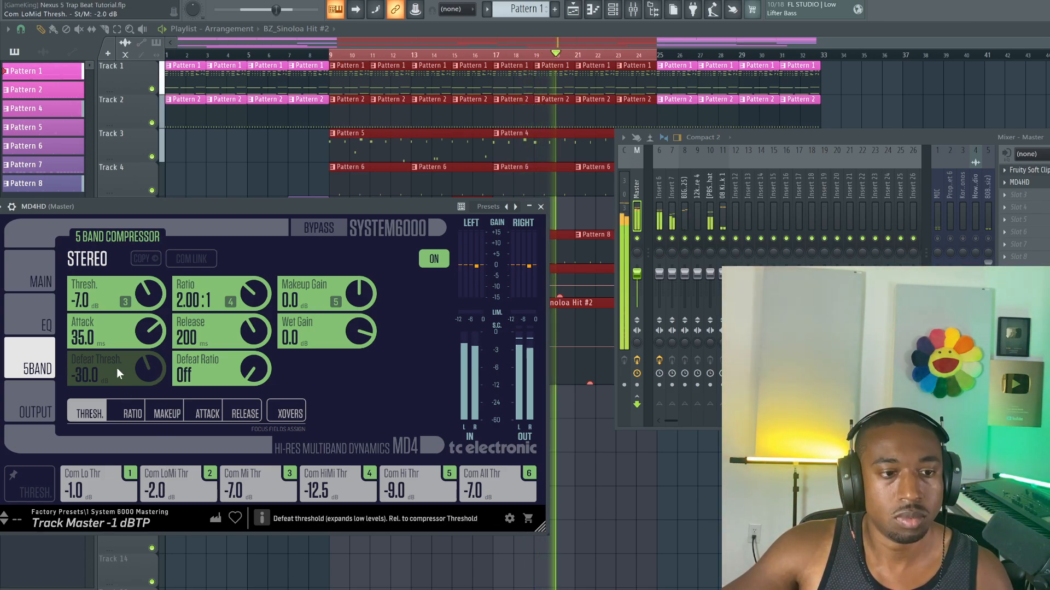
Compare the looped section with MD4HD bypassed and active.
click(34, 282)
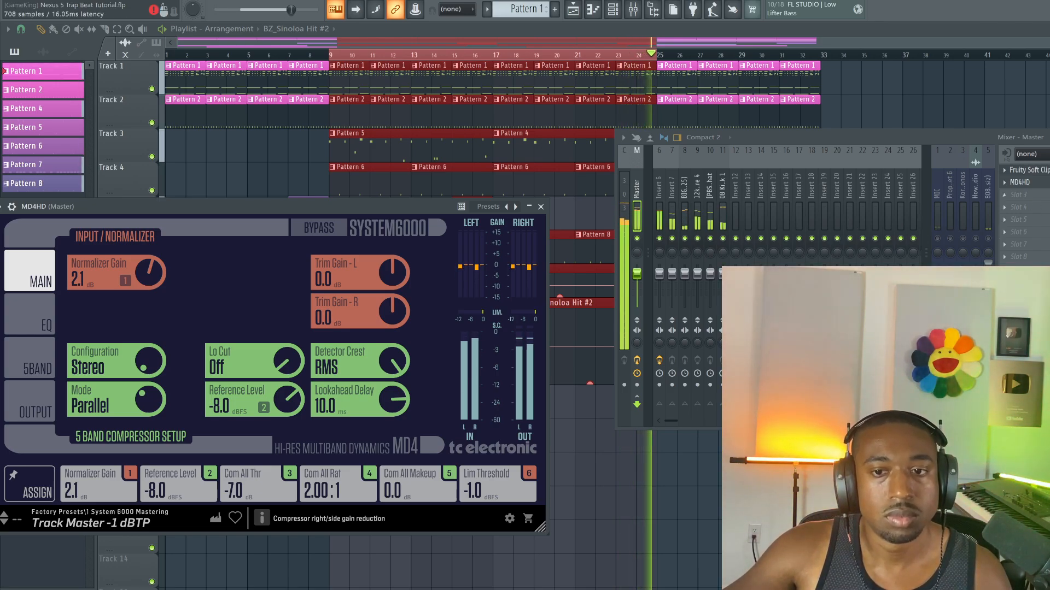
click(326, 226)
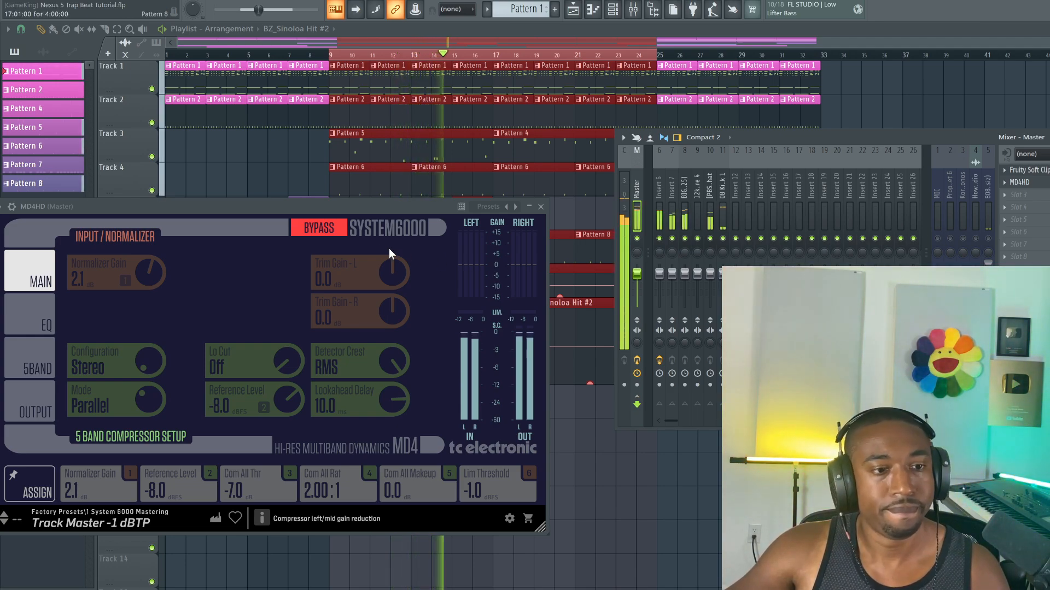
drag(315, 206, 327, 203)
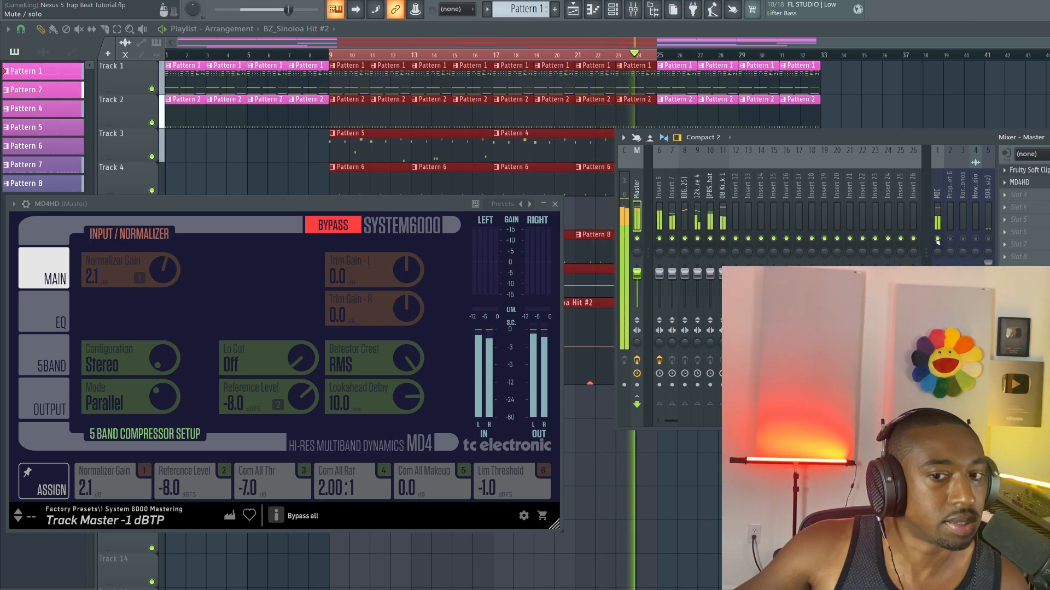
click(333, 223)
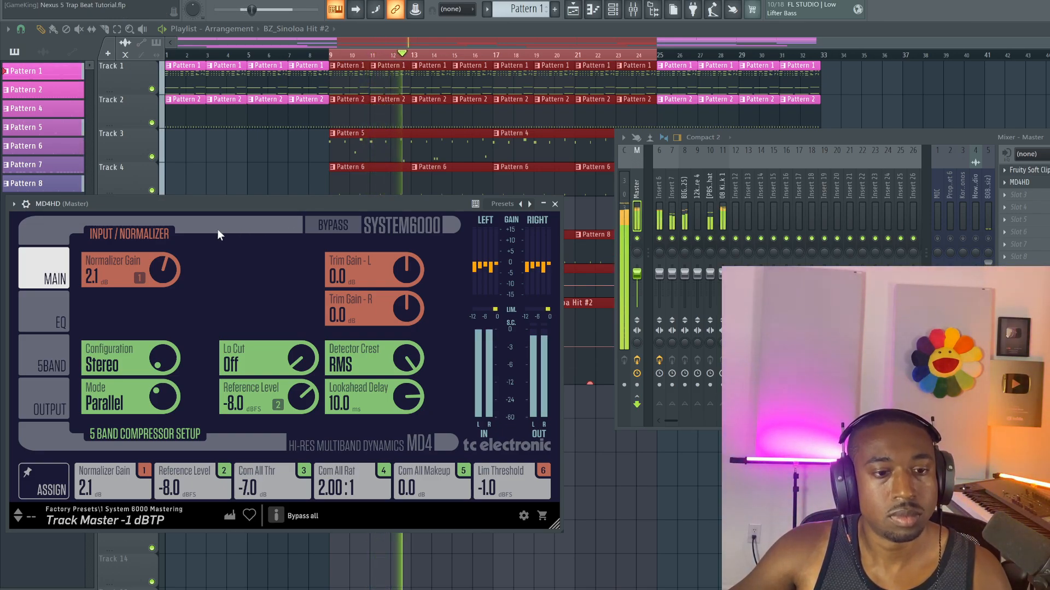
Try an overall threshold of -11.0 dB with 1.2 dB of Makeup Gain in the 5 Band compressor.
click(61, 363)
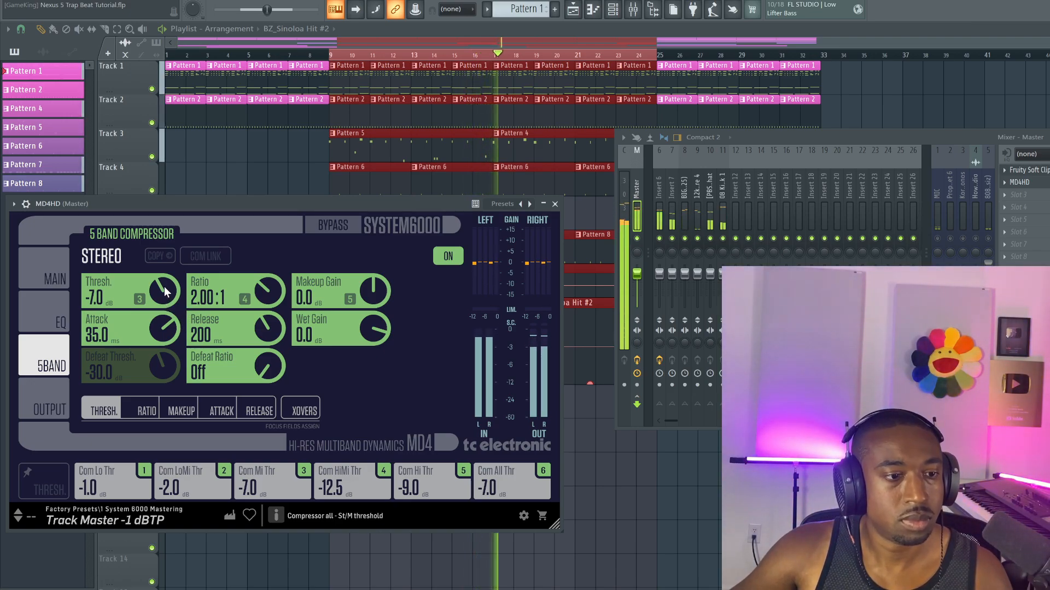
drag(164, 287, 157, 304)
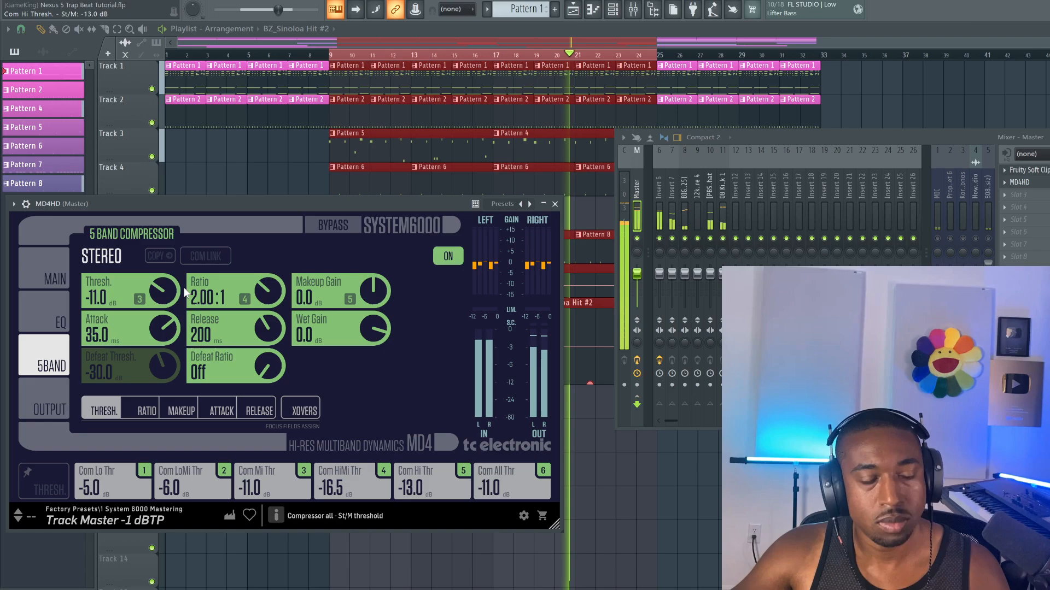
mouse_move(373, 293)
mouse_down()
mouse_move(366, 271)
mouse_move(368, 295)
mouse_up()
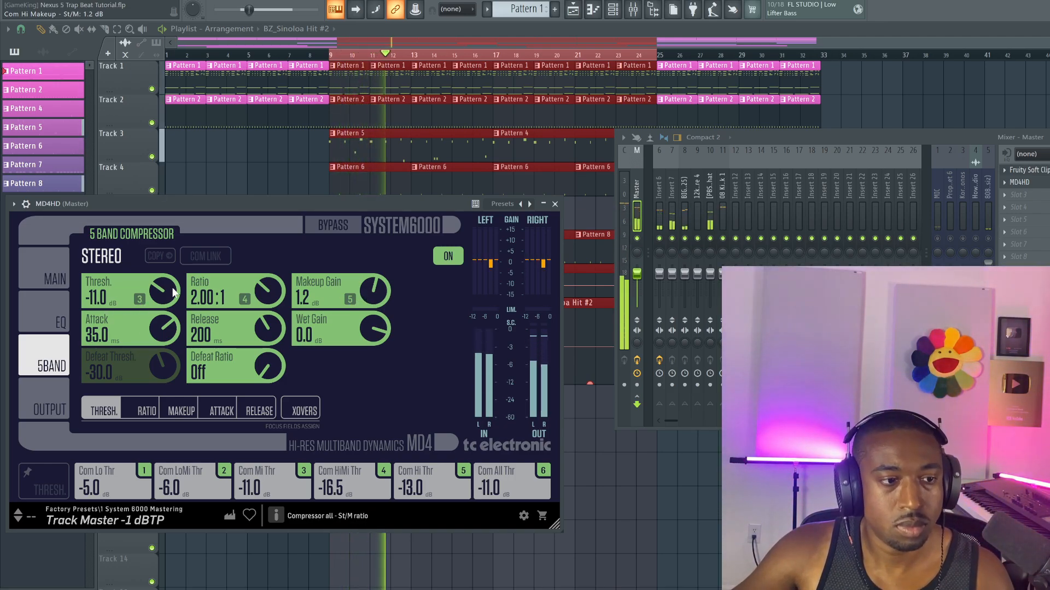
Set the compressor's overall threshold to -6.5 dB and its Makeup Gain to 0.0 dB.
drag(162, 292, 157, 283)
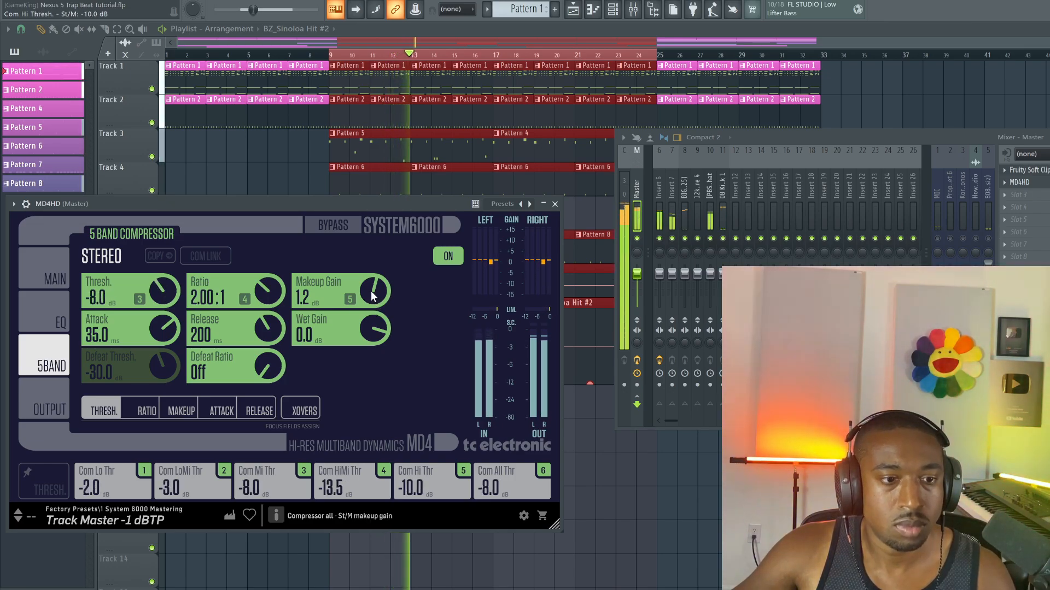
drag(371, 295, 367, 299)
drag(157, 294, 163, 286)
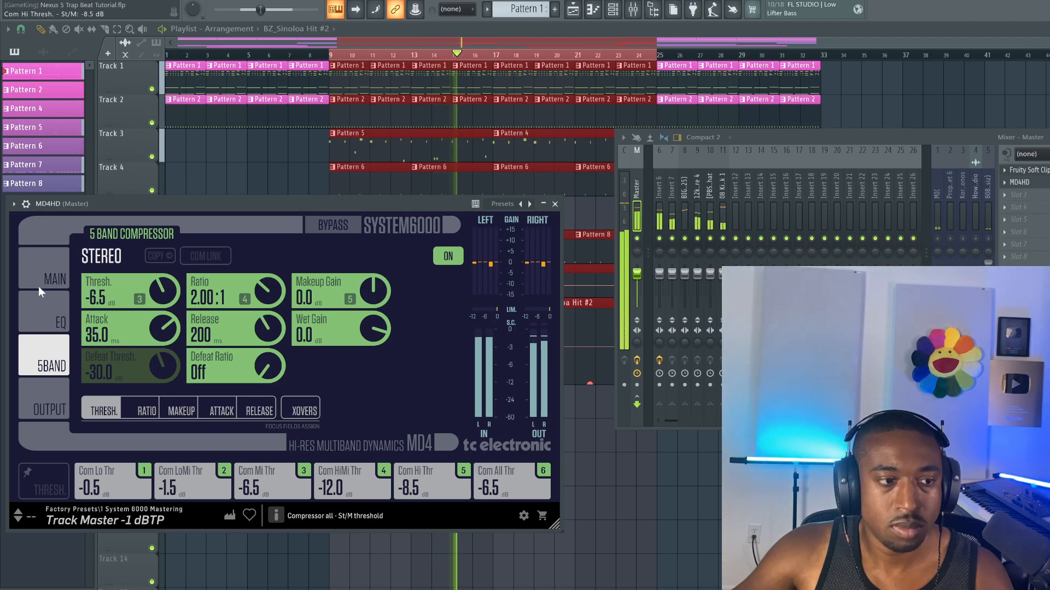
Switch the compressor's mode to Parallel UL and set its overall threshold to -11.0 dB with 2.4 dB of Makeup Gain.
click(44, 269)
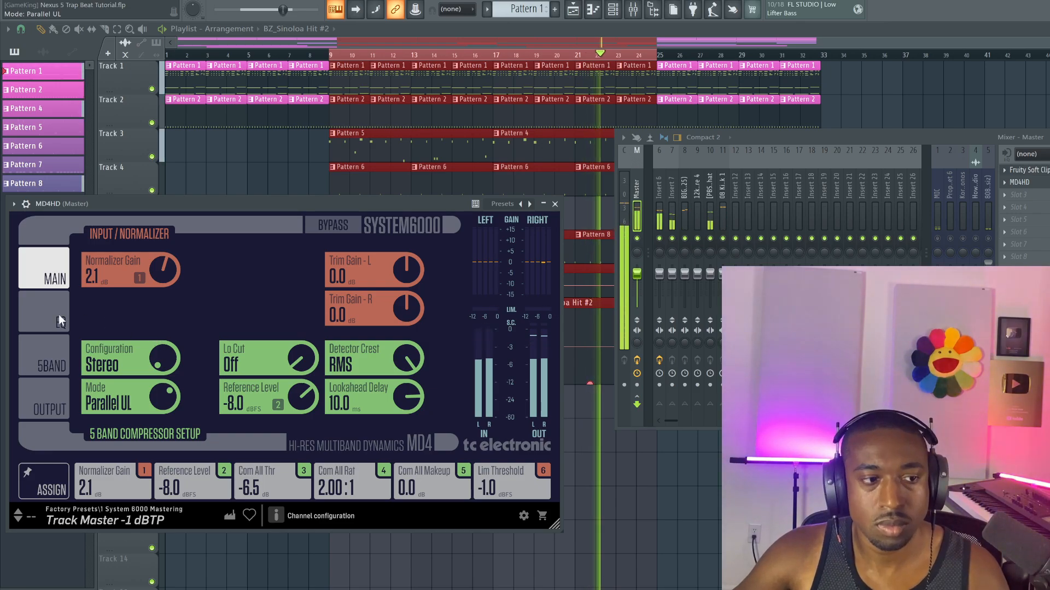
click(57, 358)
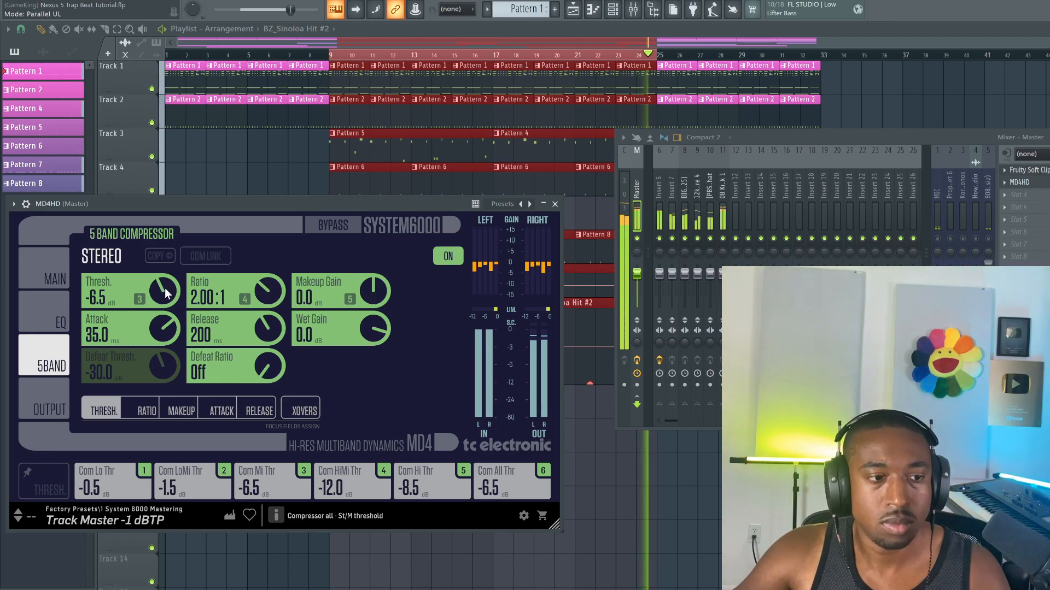
drag(165, 288, 91, 301)
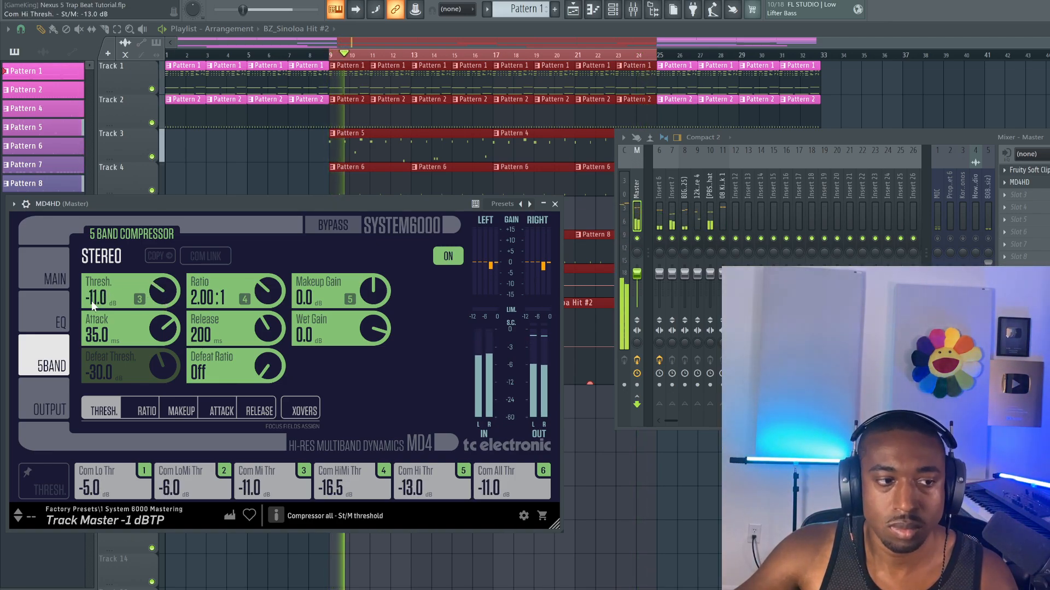
drag(367, 295, 366, 291)
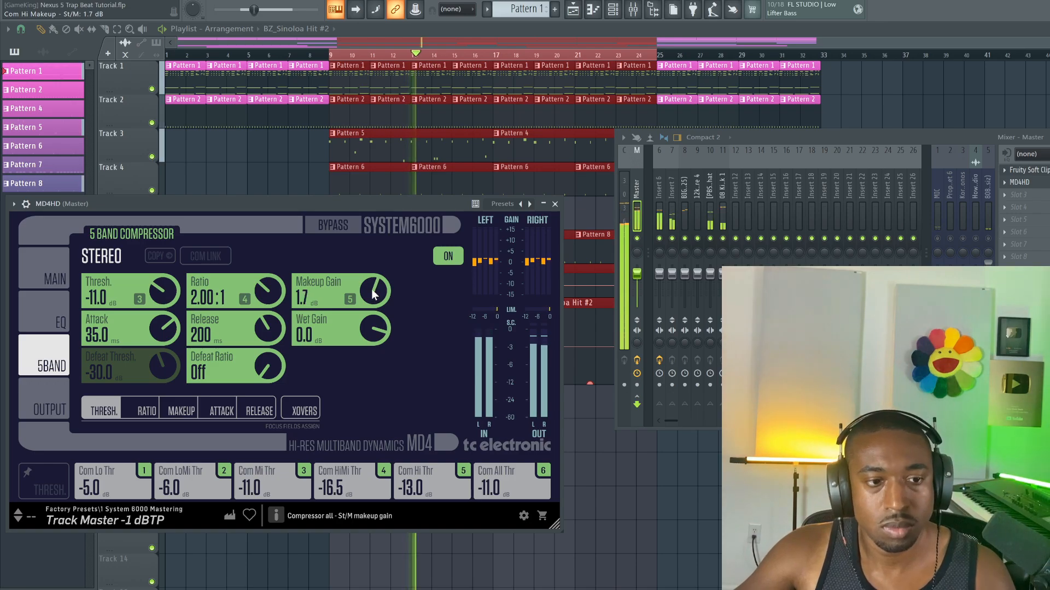
drag(372, 290, 373, 296)
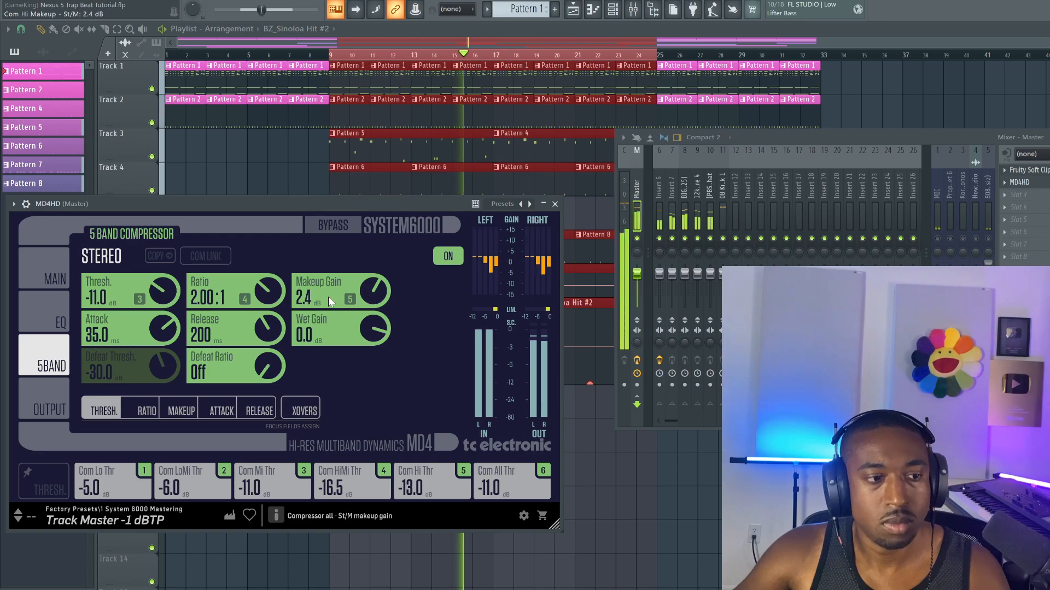
Switch the 5 Band compressor's mode to DXP and return to its band settings.
click(43, 271)
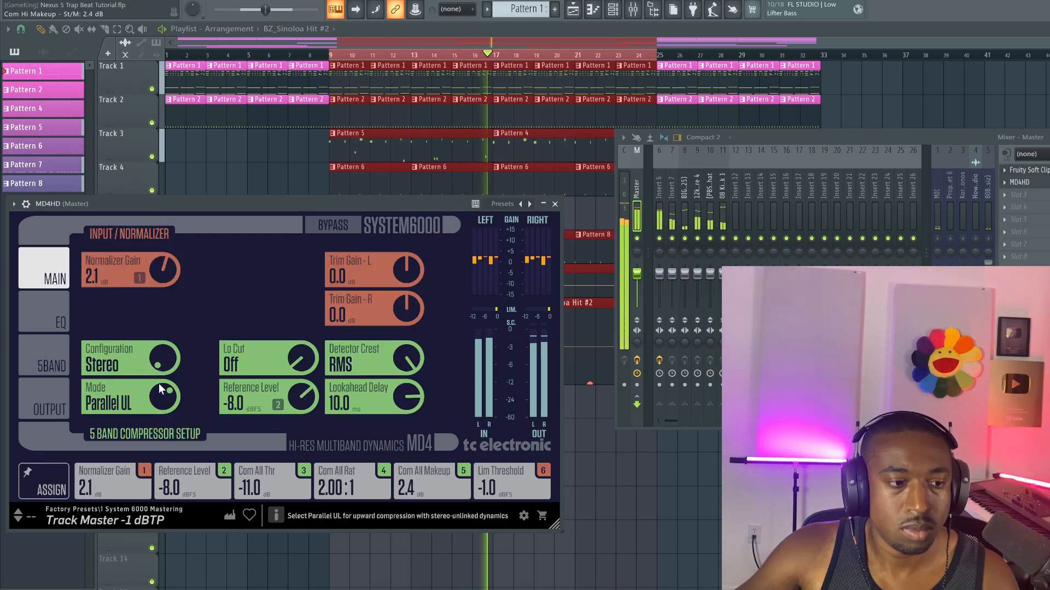
drag(158, 383, 157, 376)
click(52, 350)
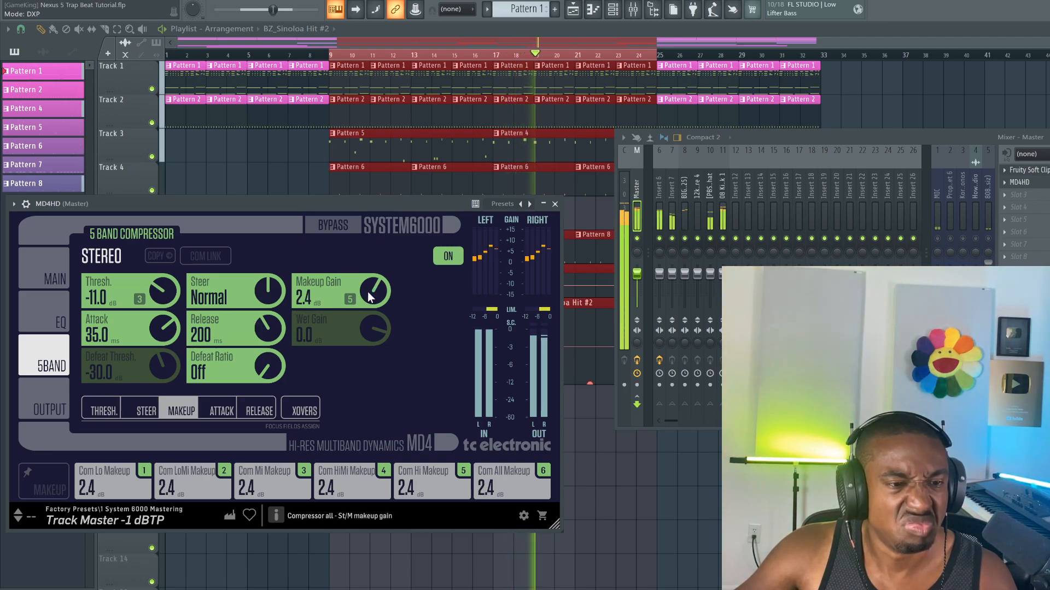
Set the 5 Band compressor's Makeup Gain to 0.0 dB and its overall threshold to -12.0 dB.
click(350, 299)
double_click(304, 297)
text(0)
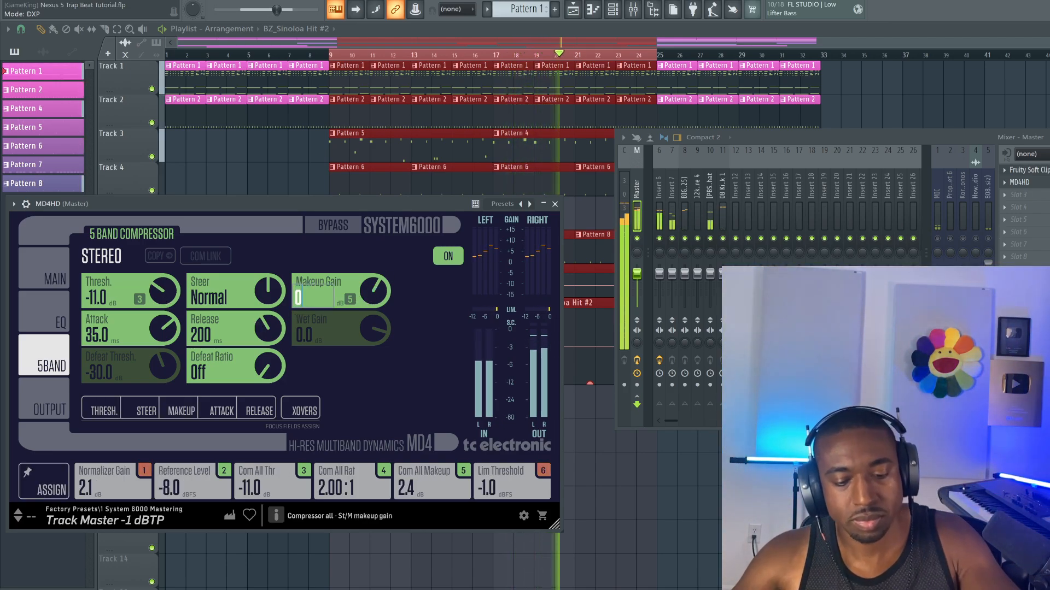
key(Return)
mouse_move(157, 294)
mouse_down()
mouse_move(156, 306)
mouse_move(142, 263)
mouse_move(146, 206)
mouse_move(152, 285)
mouse_move(181, 303)
mouse_move(159, 296)
mouse_move(167, 302)
mouse_up()
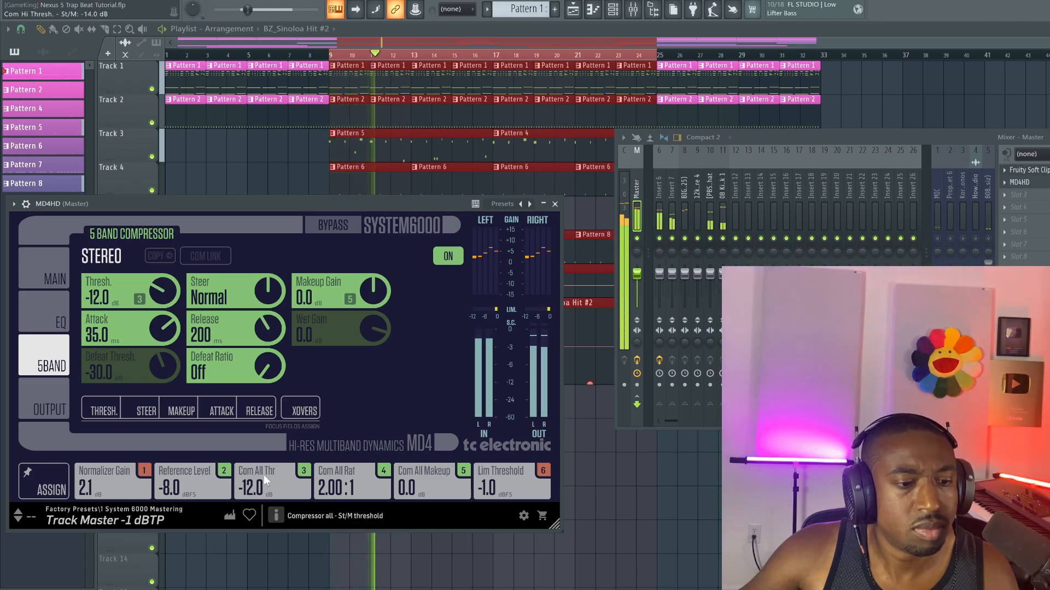
Set the band thresholds to -3.5 dB for HiMi and Hi, -1.0 dB for Mi and -14.0 dB for LoMi.
click(118, 410)
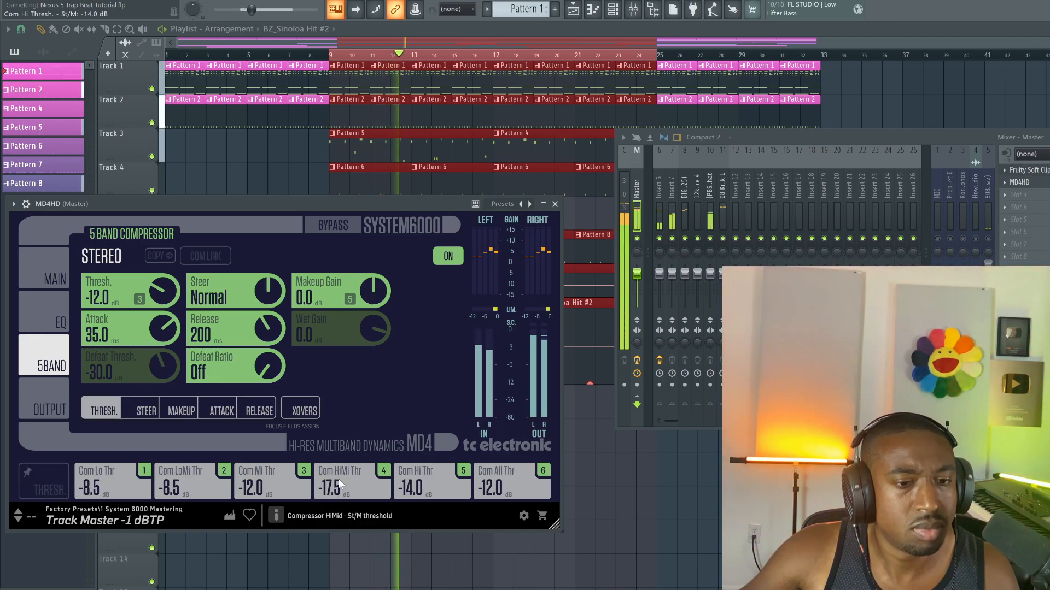
drag(338, 478, 334, 435)
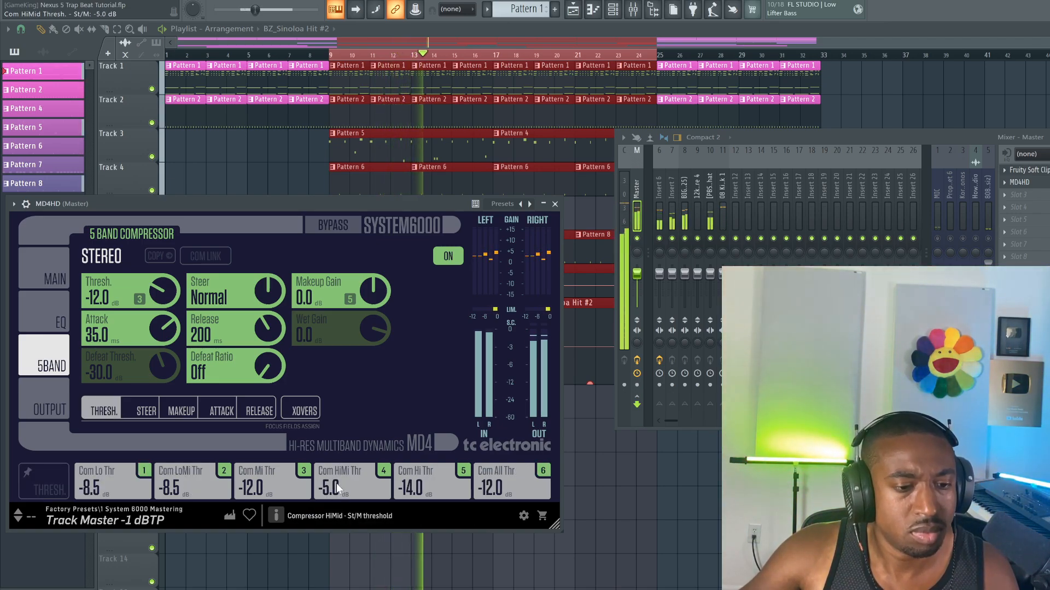
drag(413, 473, 411, 457)
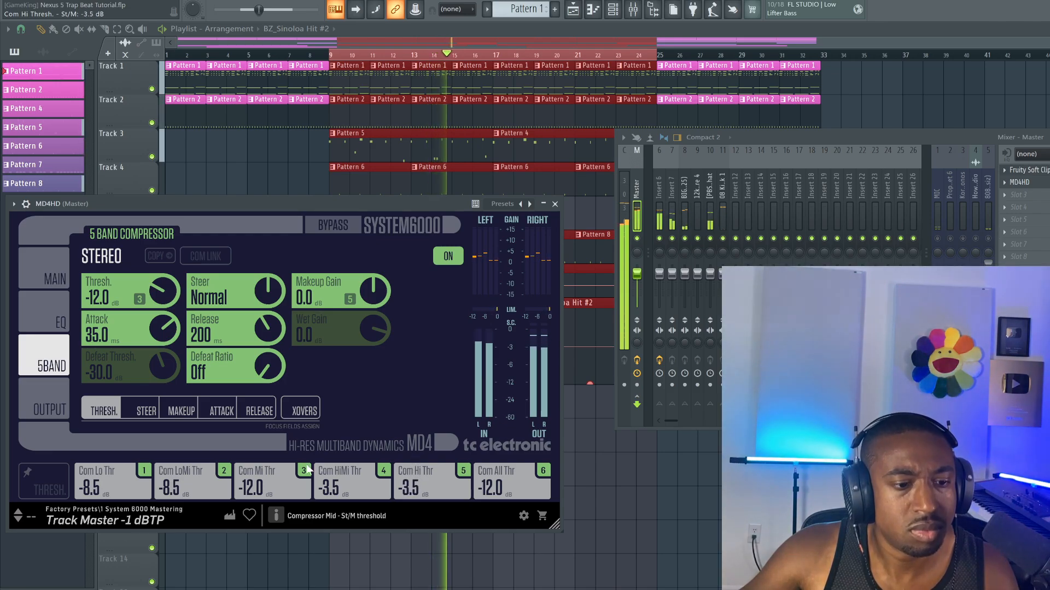
drag(259, 480, 267, 440)
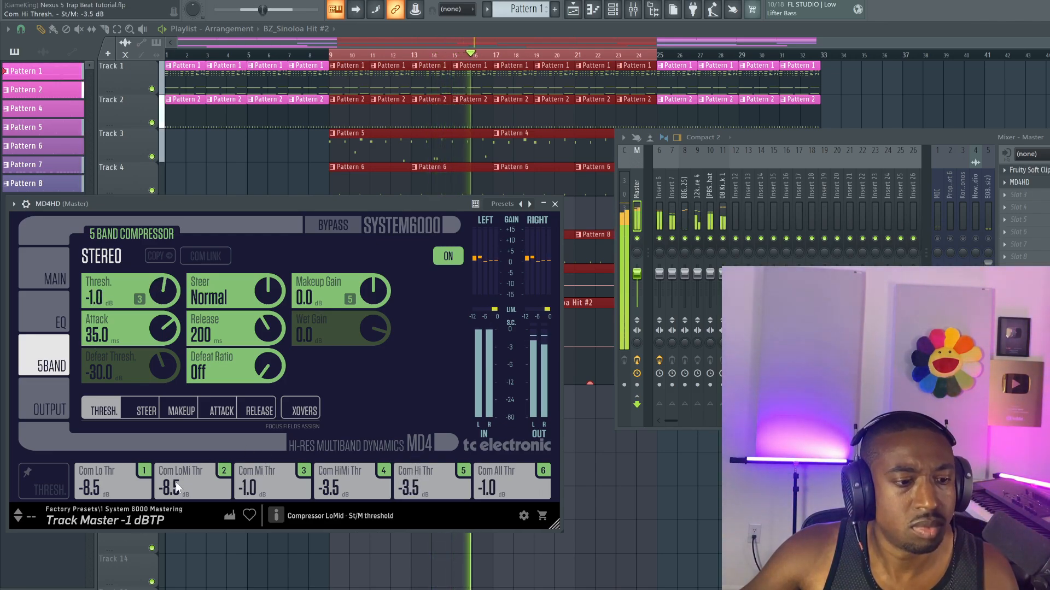
drag(173, 497, 173, 499)
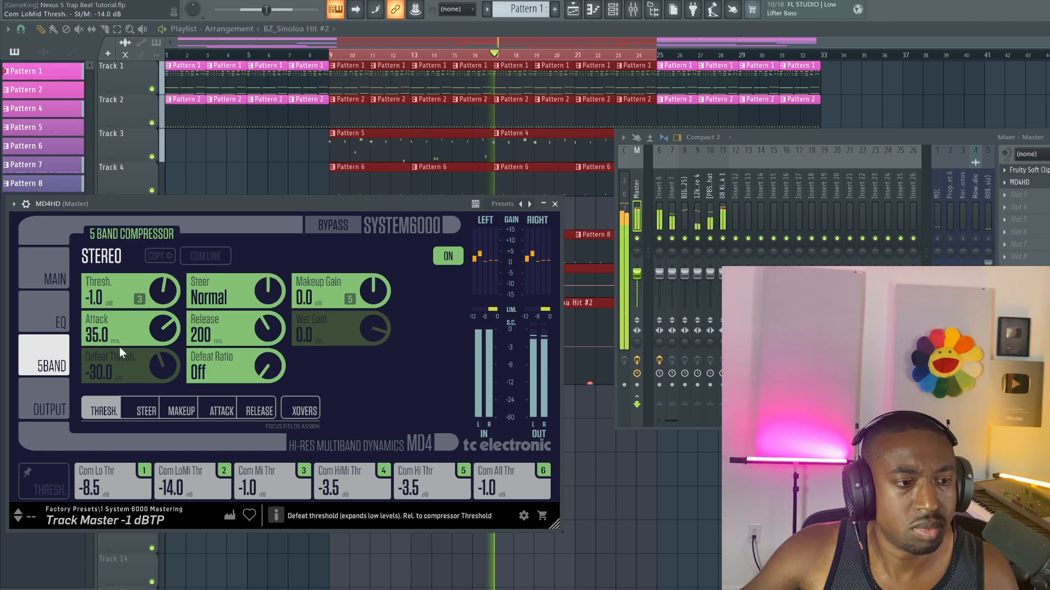
Set Makeup Gain to 1.4 dB and the thresholds to -9.0 dB overall, -11.0 dB for Lo and -14.5 dB for LoMi.
drag(159, 302, 159, 320)
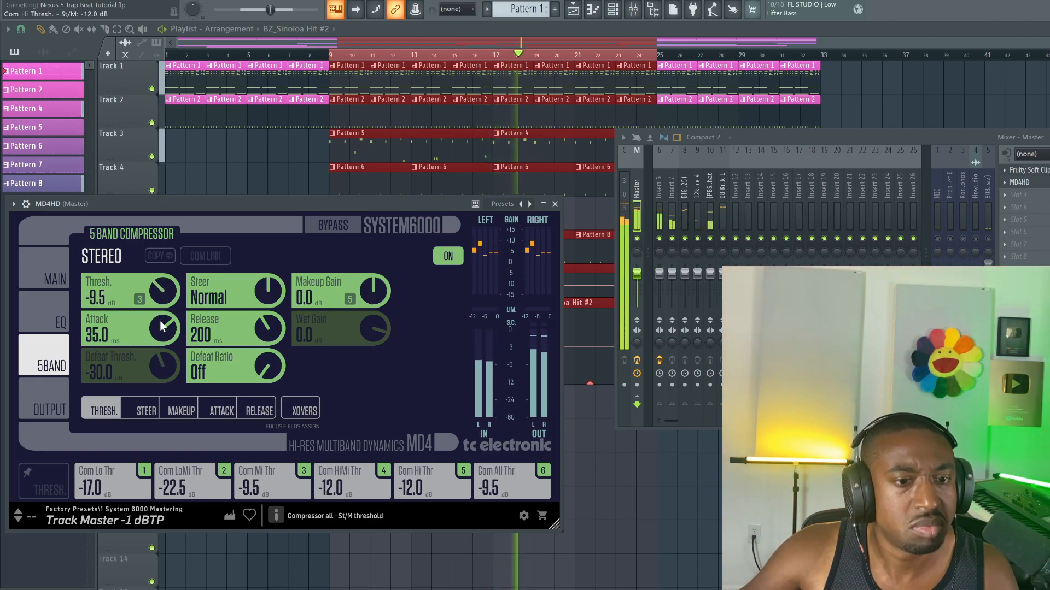
drag(366, 291, 370, 288)
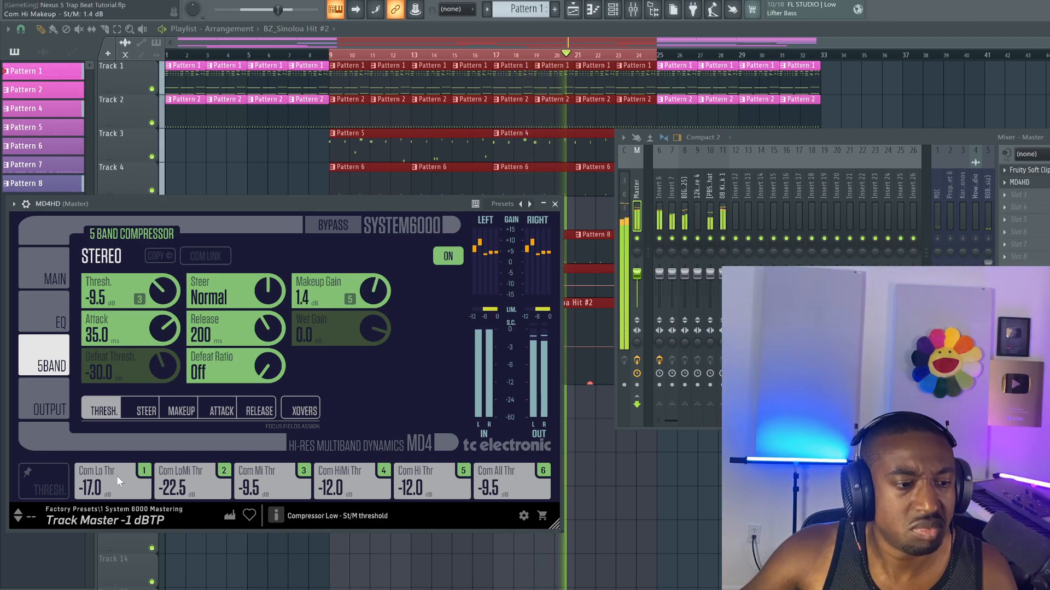
drag(114, 470, 126, 449)
drag(180, 484, 178, 462)
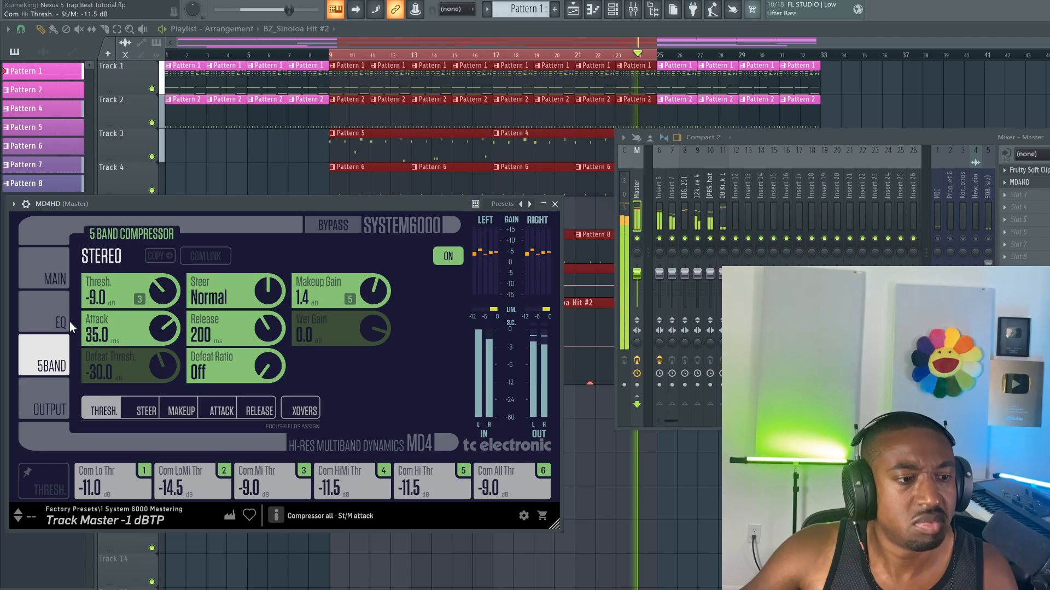
Switch the compressor's mode to Parallel UL and set its overall threshold to -6.0 dB.
click(48, 271)
click(169, 424)
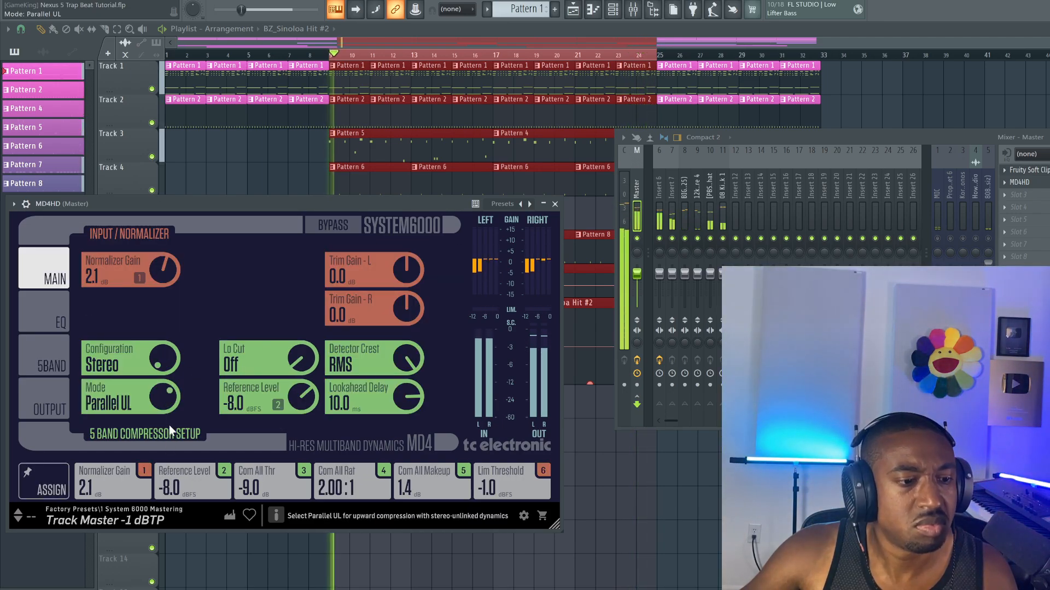
click(132, 437)
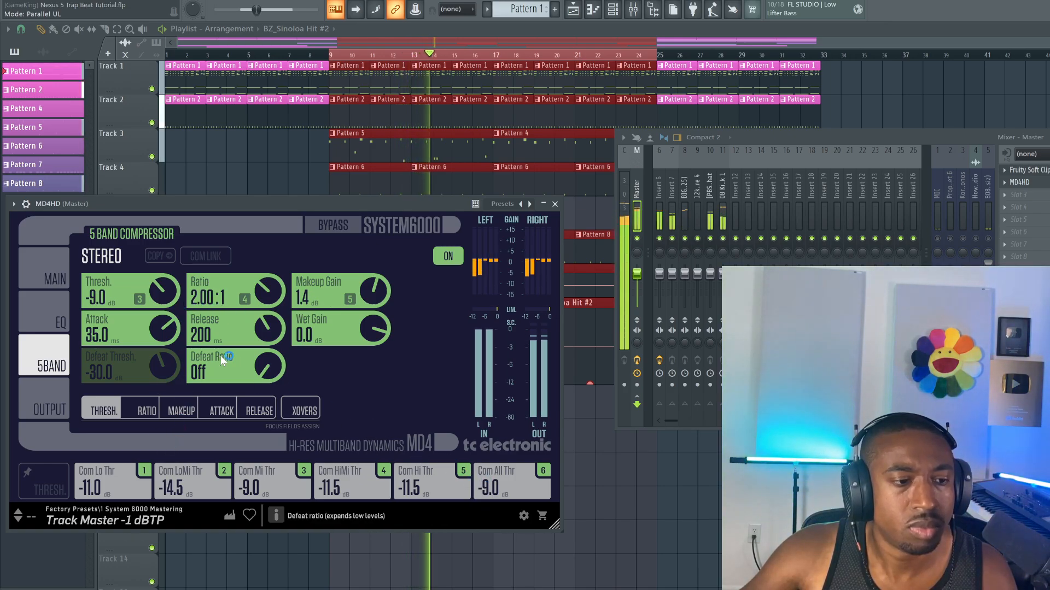
scroll(160, 287, up, 6)
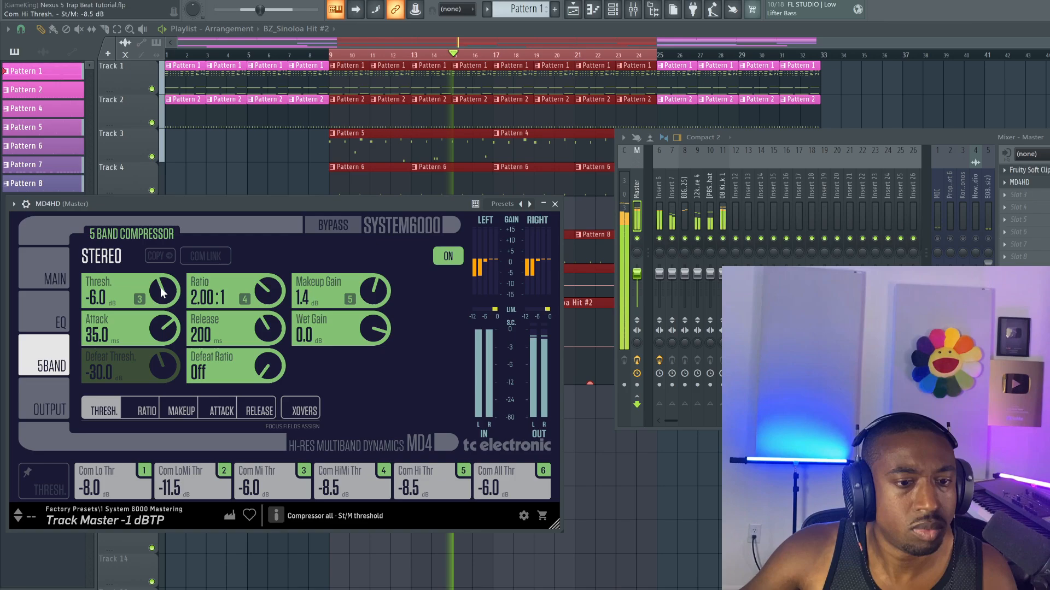
Set the Lo, LoMi and Mi band thresholds to -1.0 dB each.
double_click(100, 477)
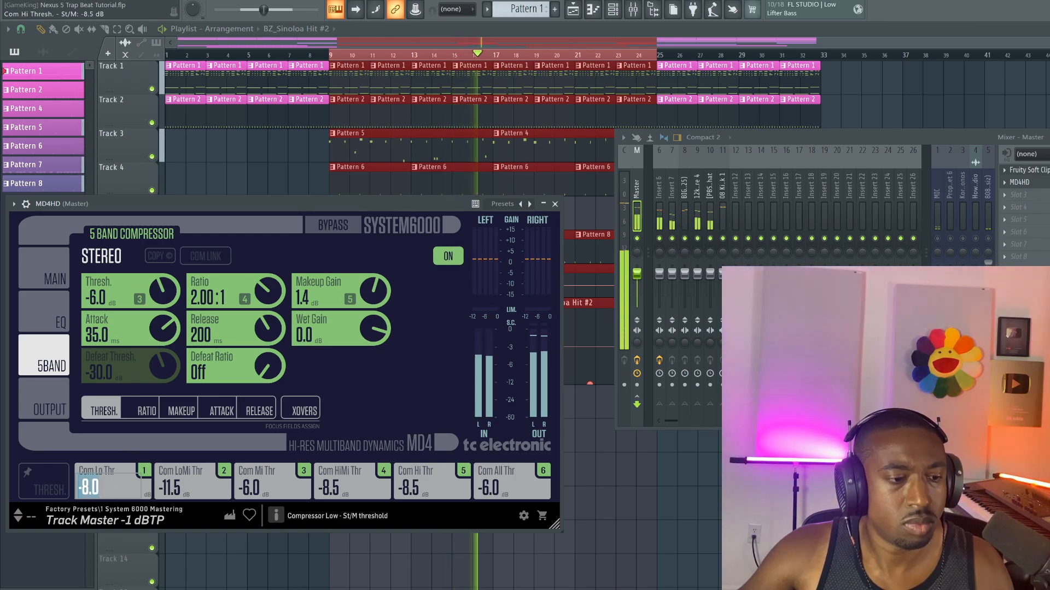
text(-1)
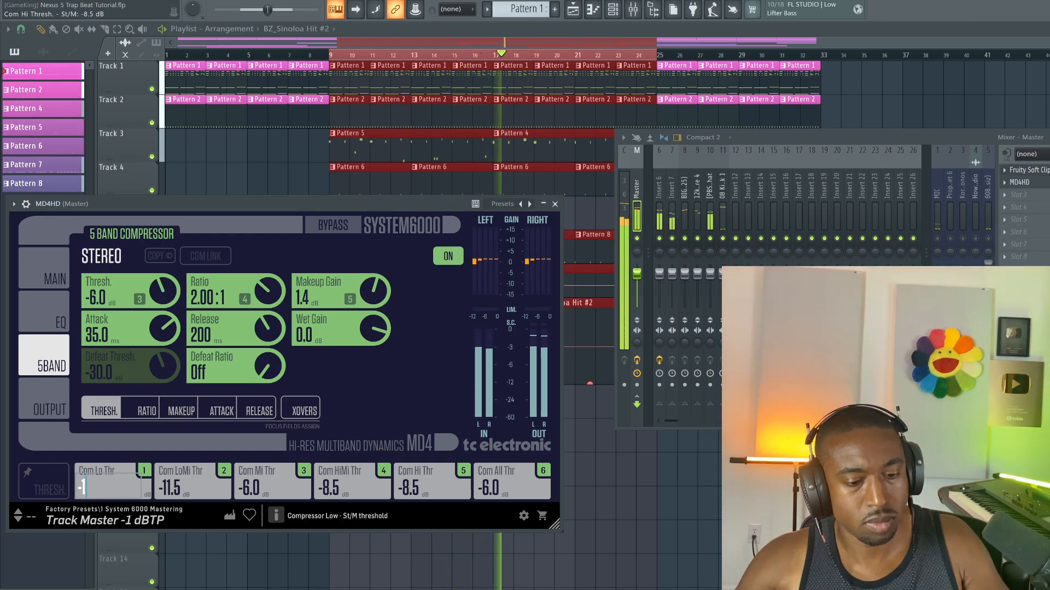
key(Return)
double_click(176, 487)
text(-)
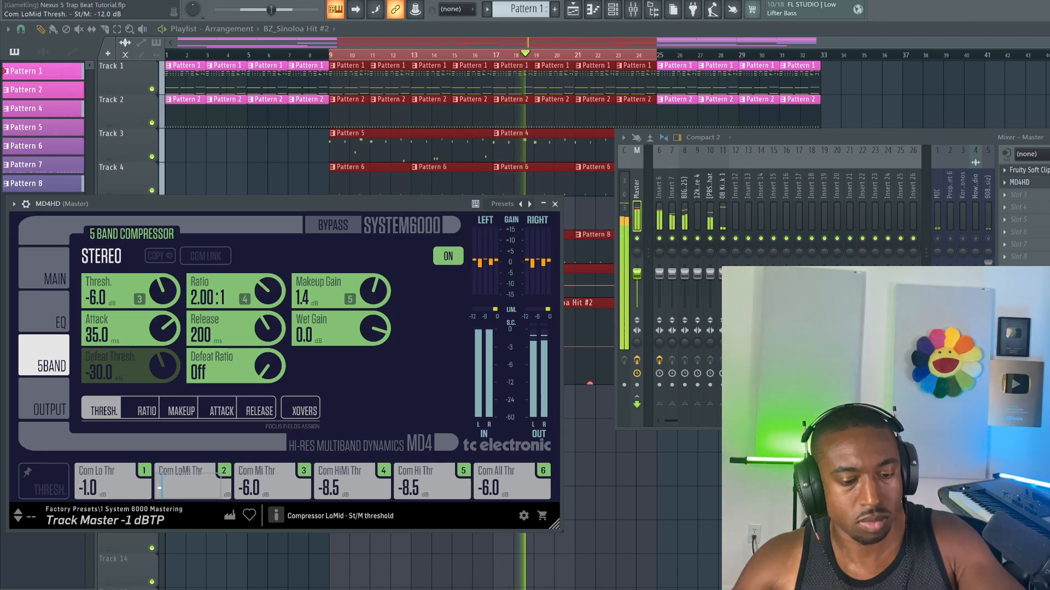
text(1)
key(Return)
double_click(256, 486)
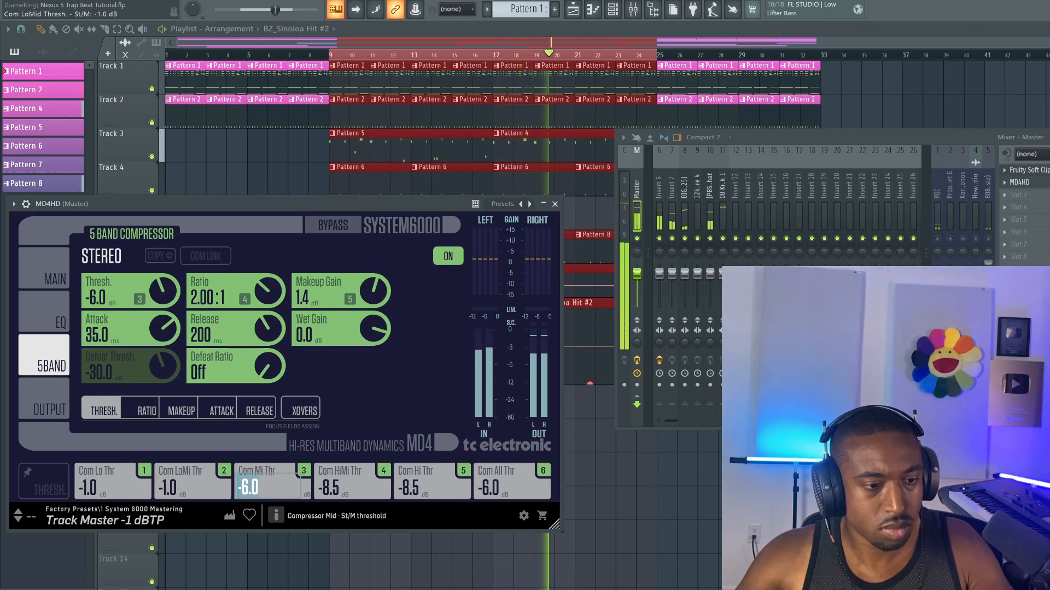
text(-1)
key(Return)
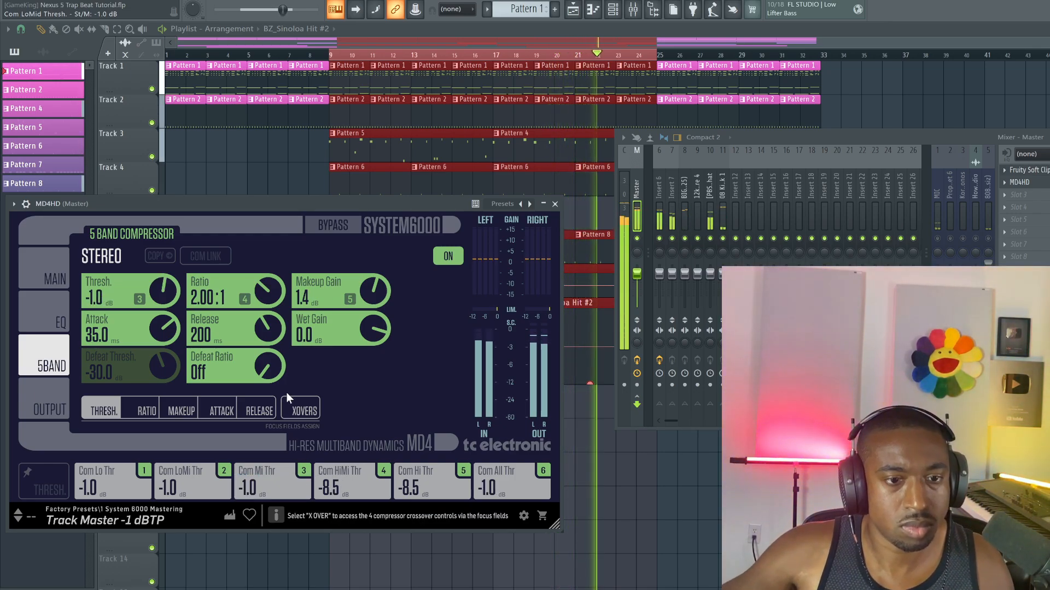
Set the overall threshold to -3.5 dB and Makeup Gain to 2.1 dB in Parallel UL mode, and stop playback.
drag(160, 287, 159, 293)
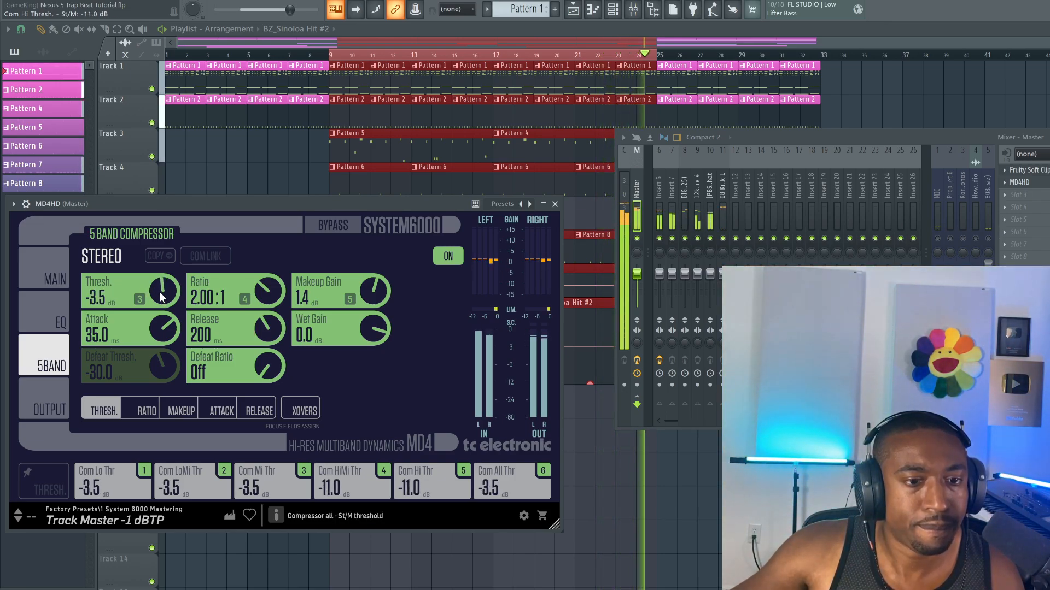
click(48, 279)
mouse_move(163, 398)
mouse_down()
mouse_move(162, 415)
mouse_move(157, 383)
mouse_up()
click(48, 354)
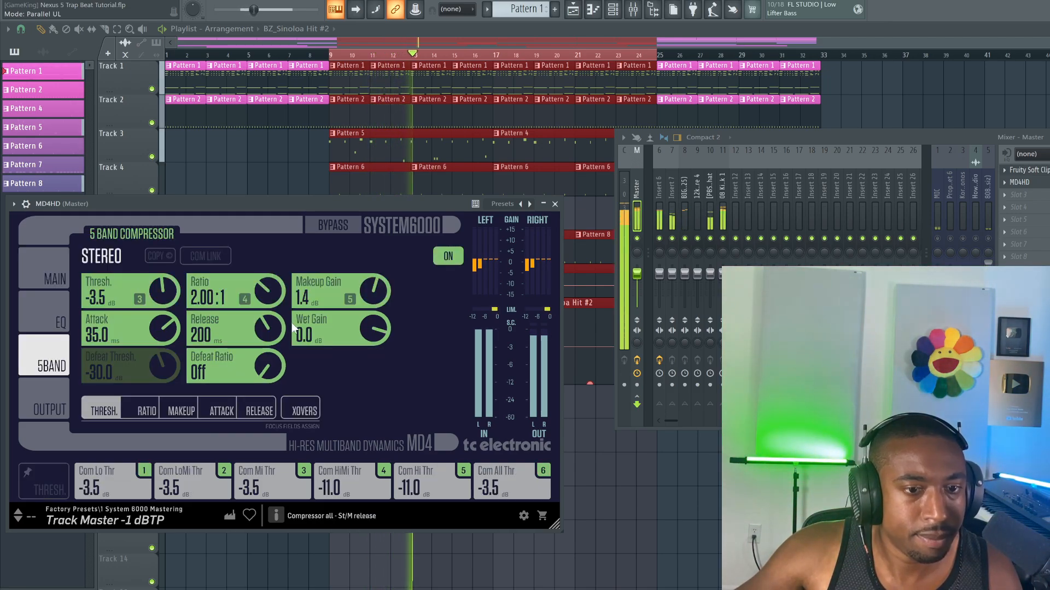
drag(364, 297, 365, 293)
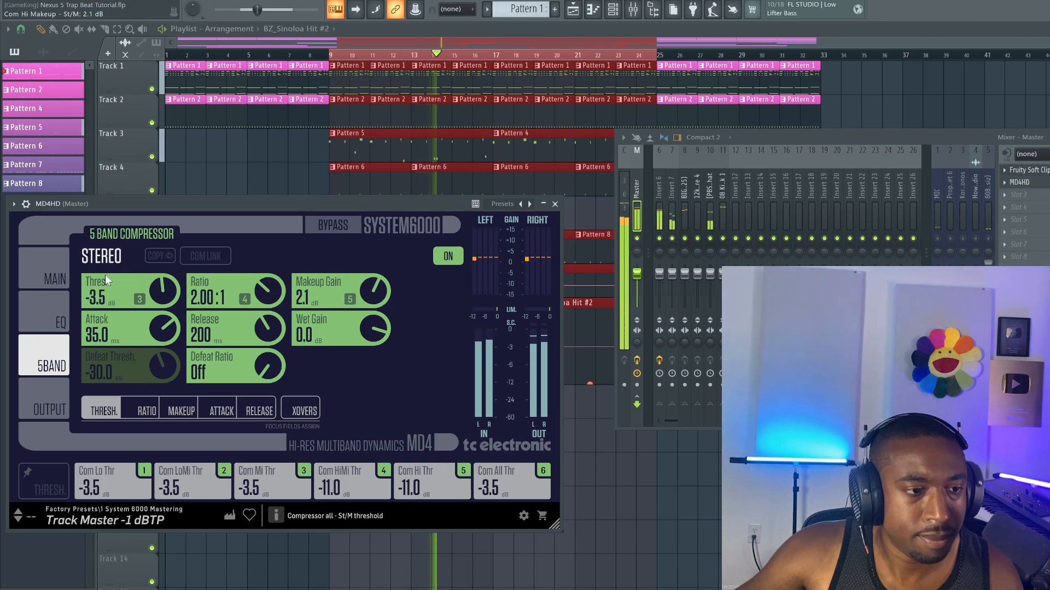
click(59, 271)
click(52, 363)
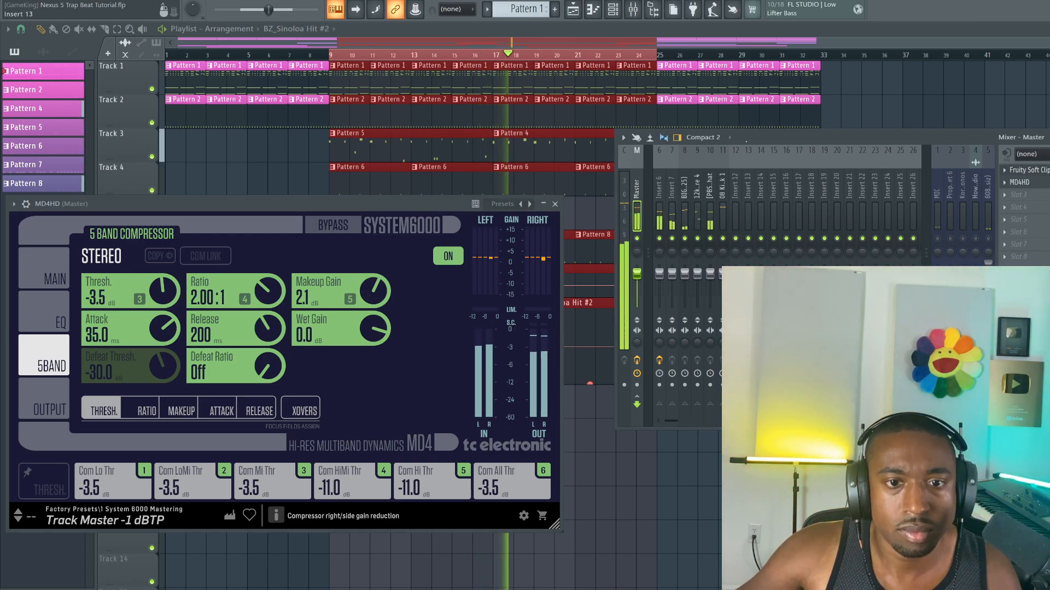
key(space)
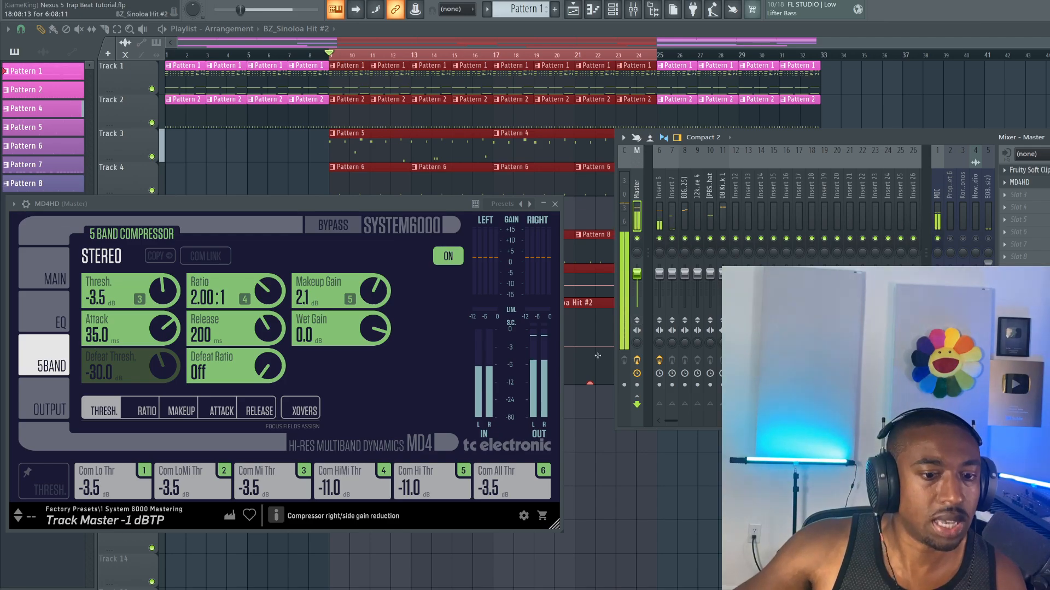
Switch the 5 Band compressor's mode to Normal and briefly play the beat to audition it.
click(43, 279)
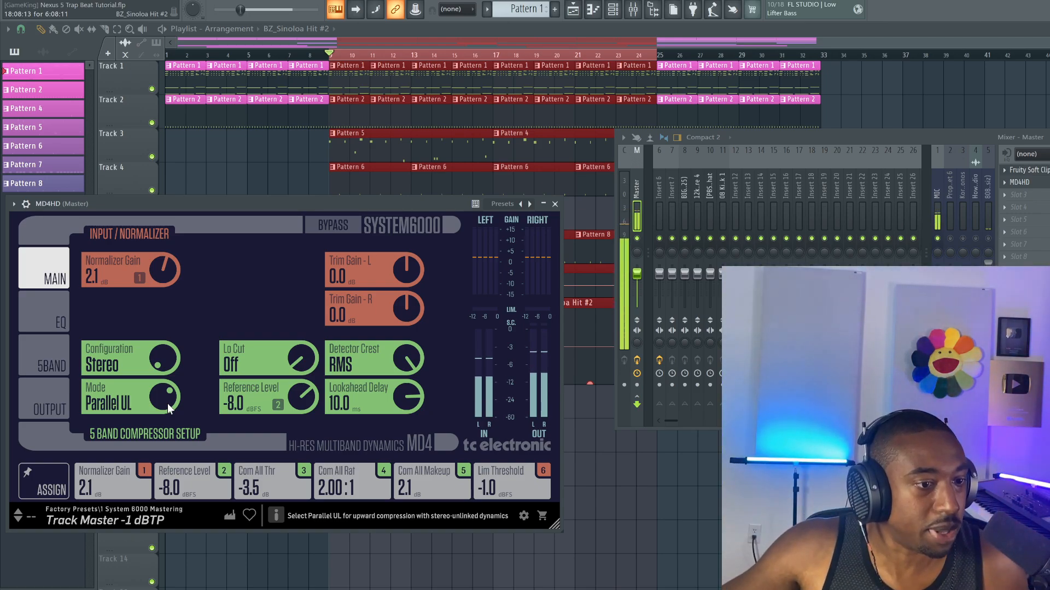
drag(152, 402, 152, 425)
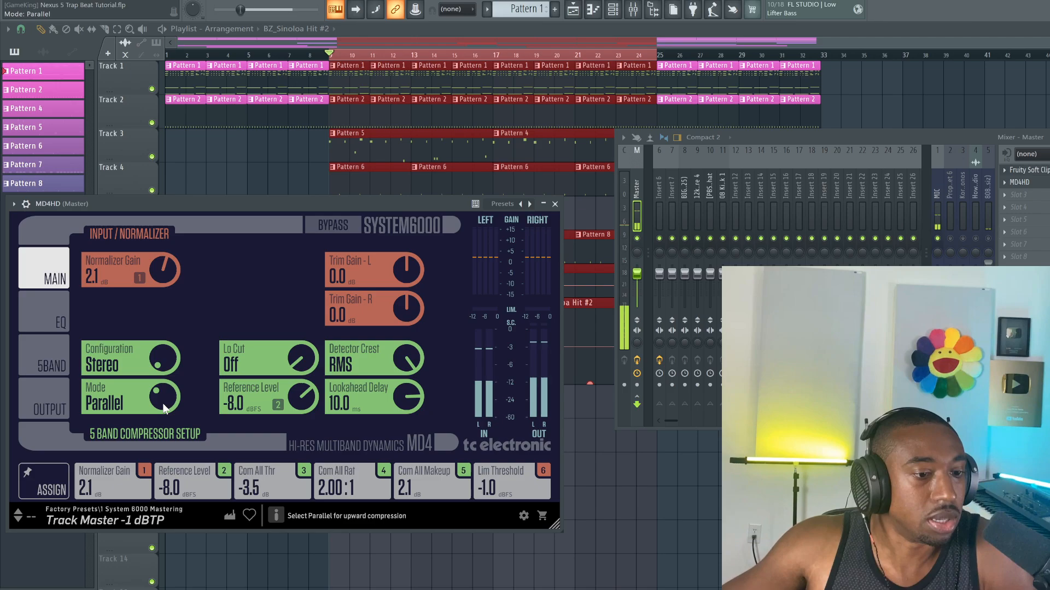
mouse_move(163, 411)
mouse_down()
mouse_move(157, 435)
mouse_move(161, 403)
mouse_move(157, 431)
mouse_up()
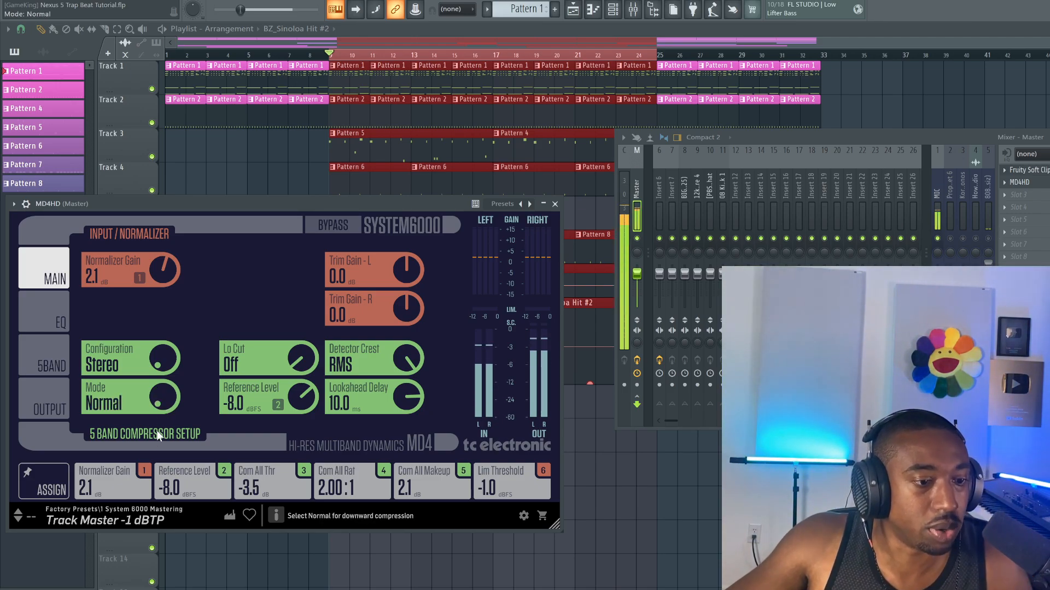
key(space)
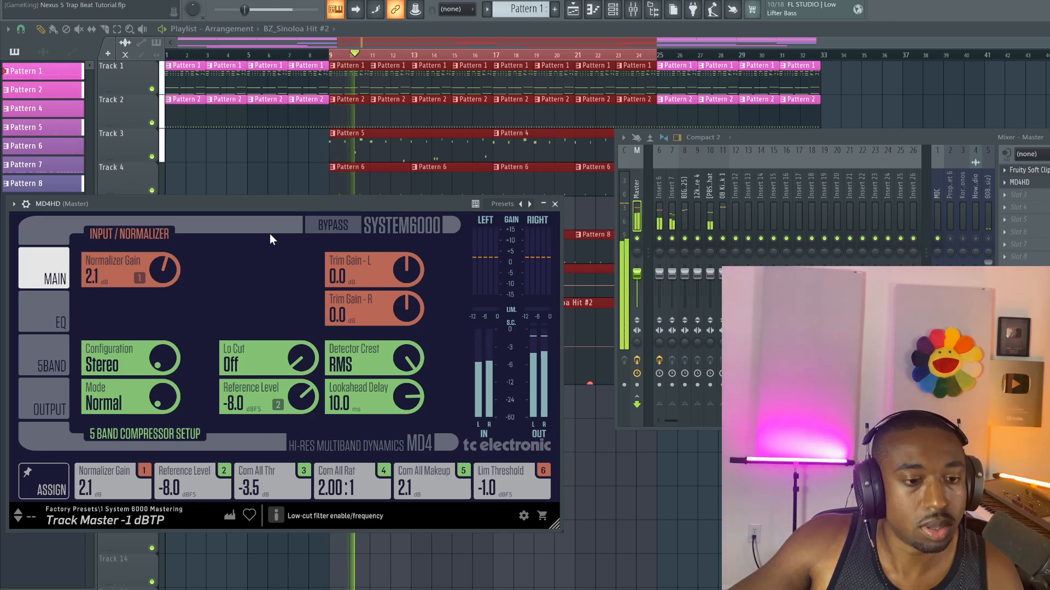
key(space)
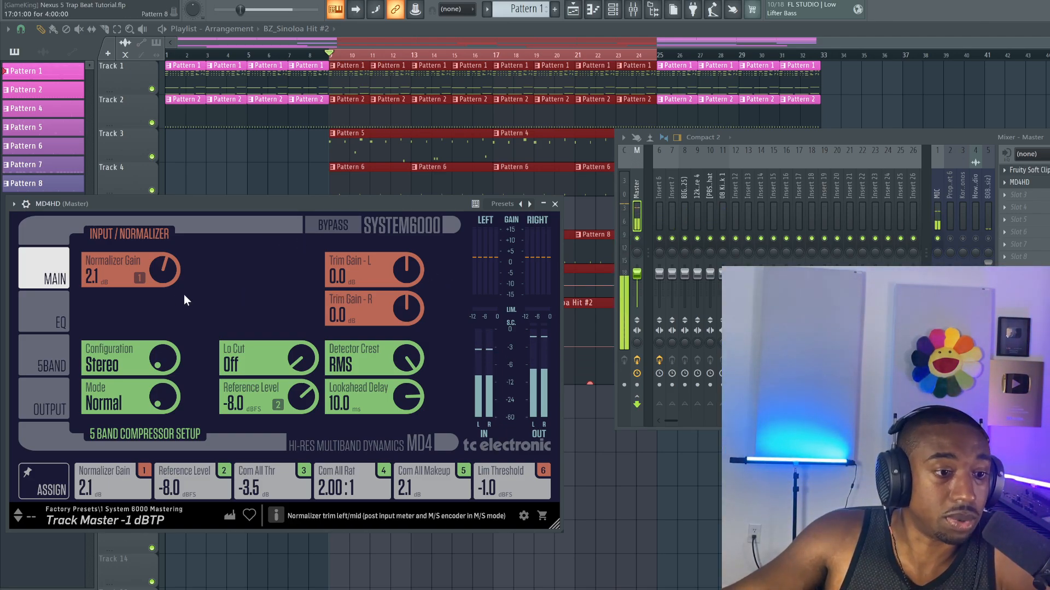
Review MD4HD's EQ and 5 Band compressor pages and close the plugin window.
click(48, 316)
click(46, 343)
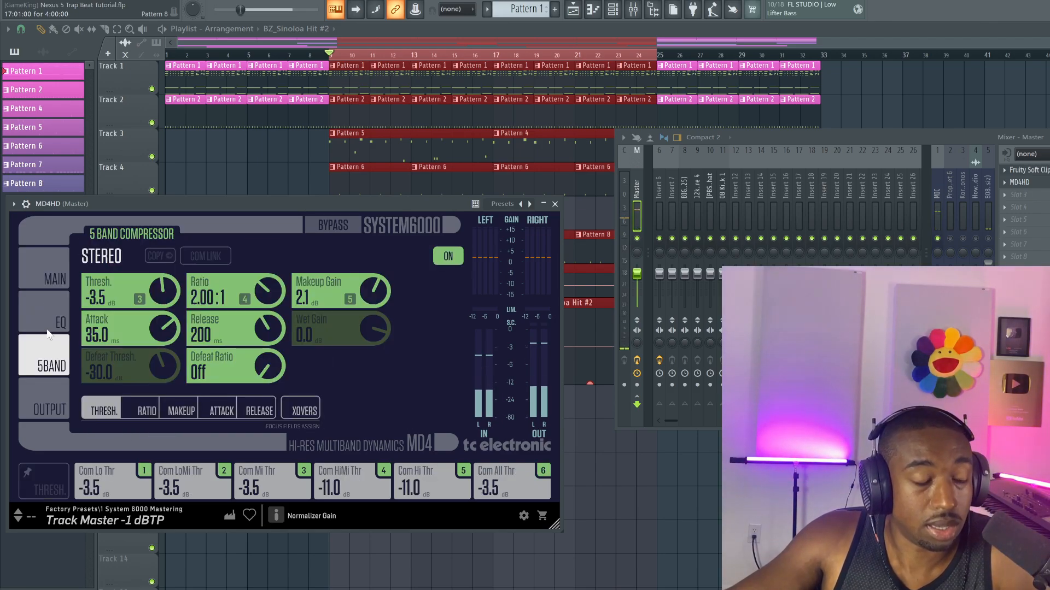
click(47, 328)
click(47, 354)
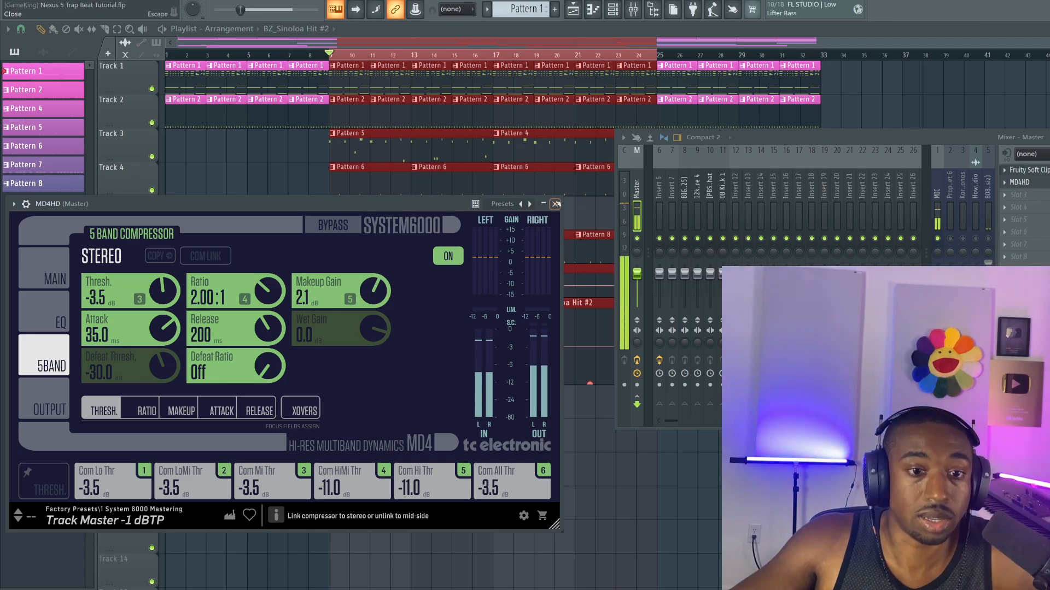
click(554, 204)
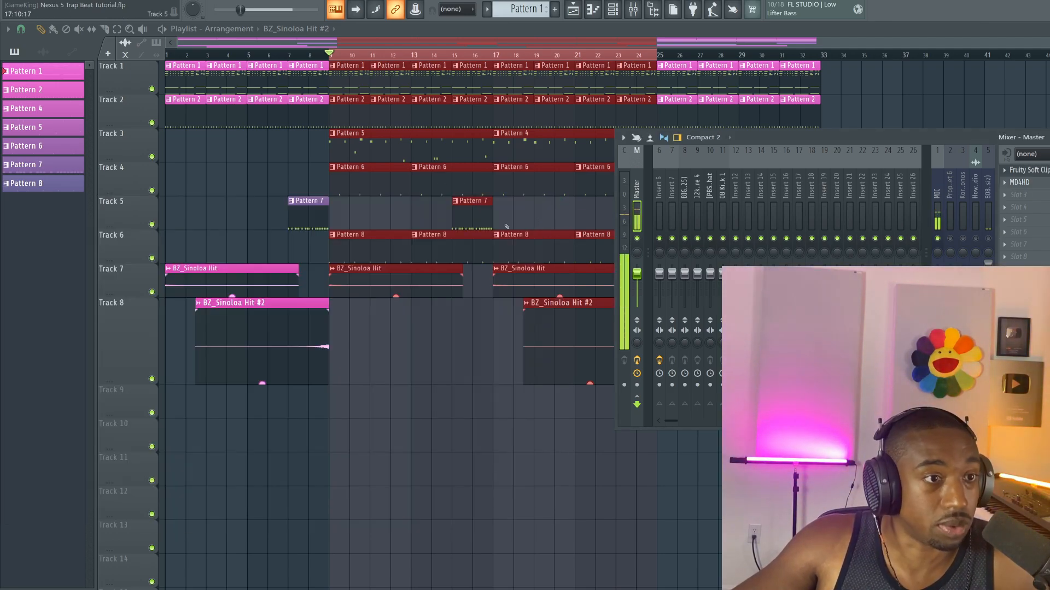